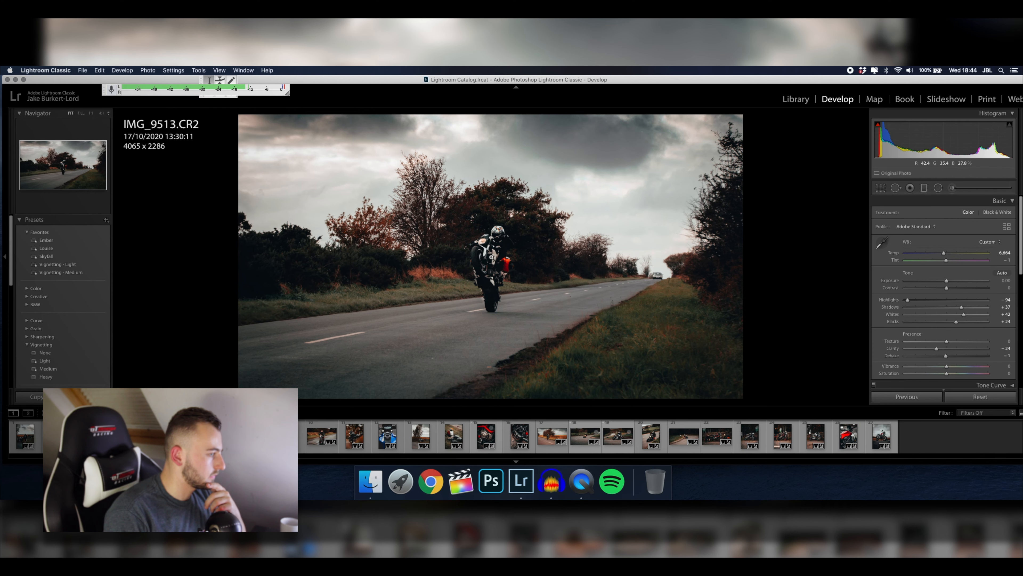
Examine the rider up close in the edited motorcycle photo and compare the edit with its unedited version.
{"action": "left_click", "coordinate": [492, 246]}
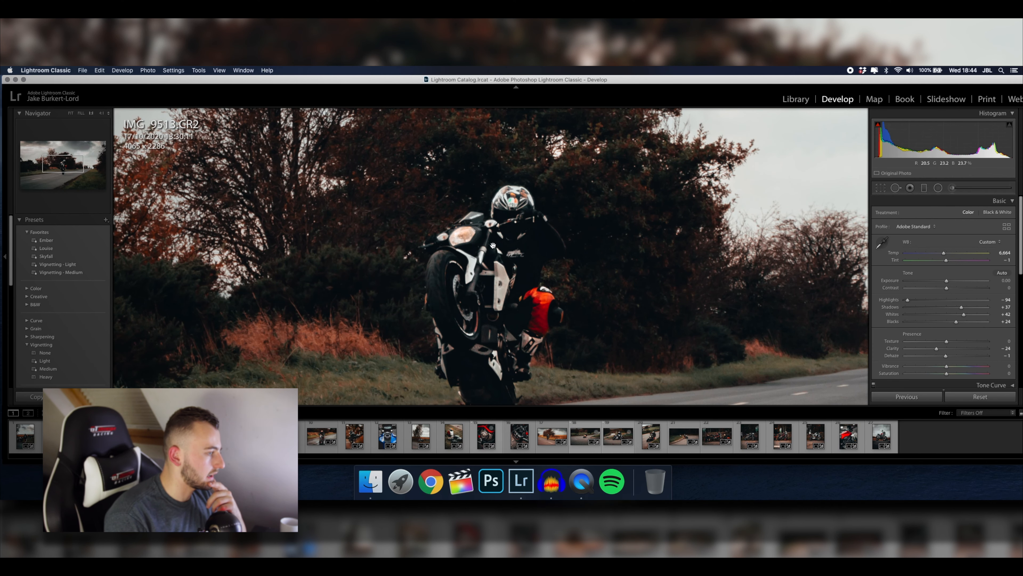
{"action": "left_click", "coordinate": [532, 246]}
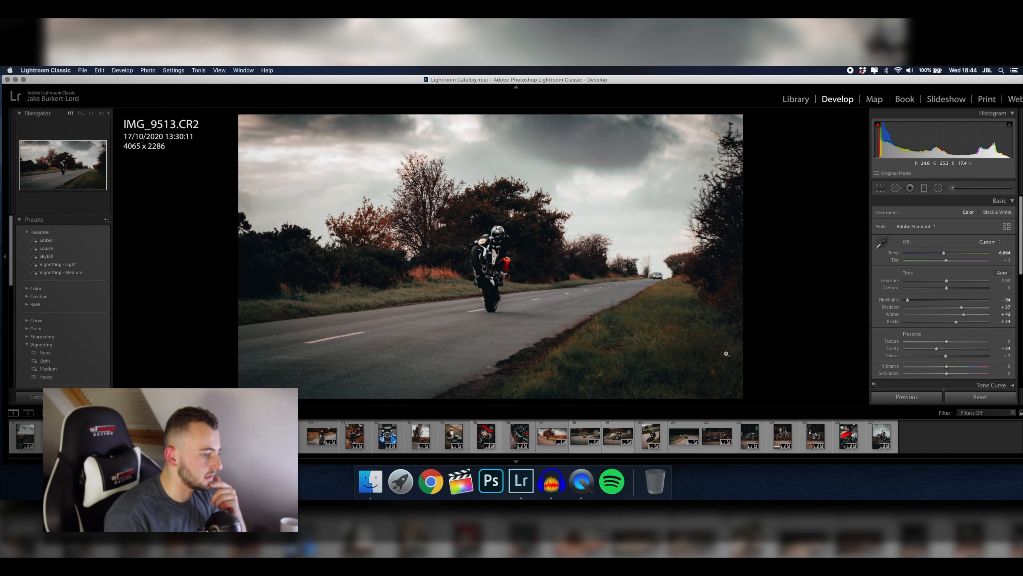
{"action": "key", "text": "backslash"}
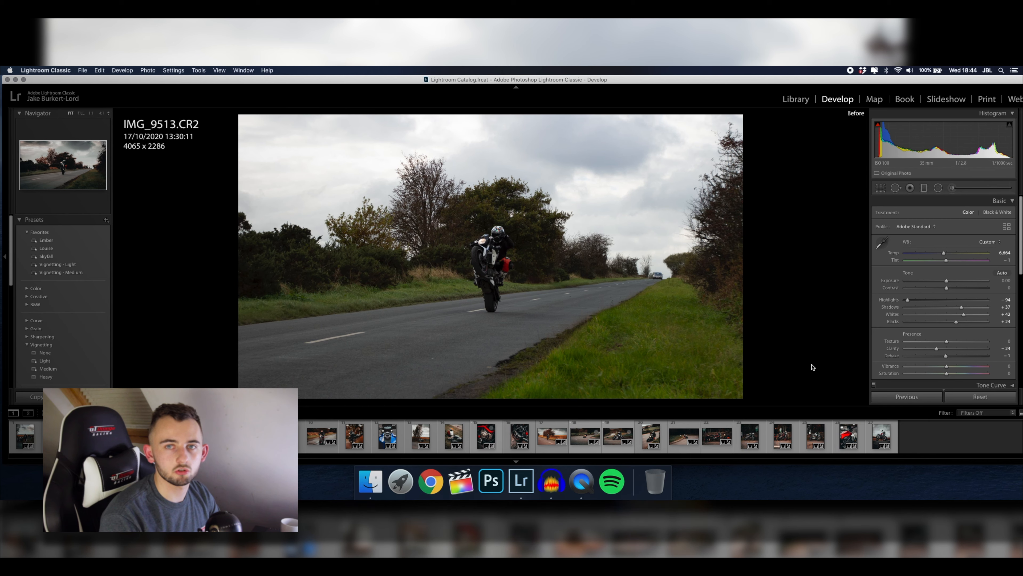
{"action": "key", "text": "backslash"}
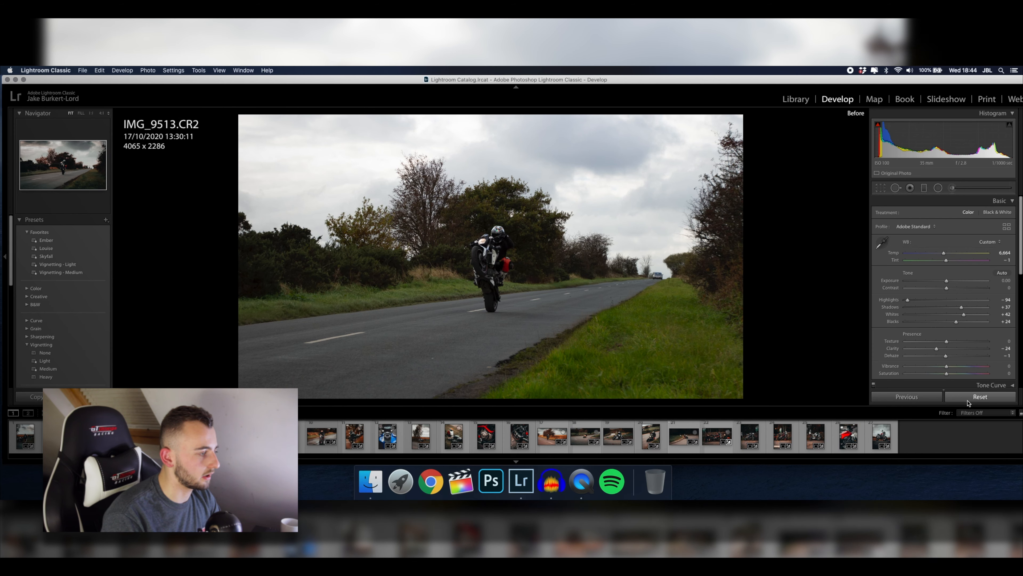
Reset all develop adjustments on IMG_9513.CR2, leaving Highlights at 0.
{"action": "left_click", "coordinate": [968, 401]}
{"action": "key", "text": "minus"}
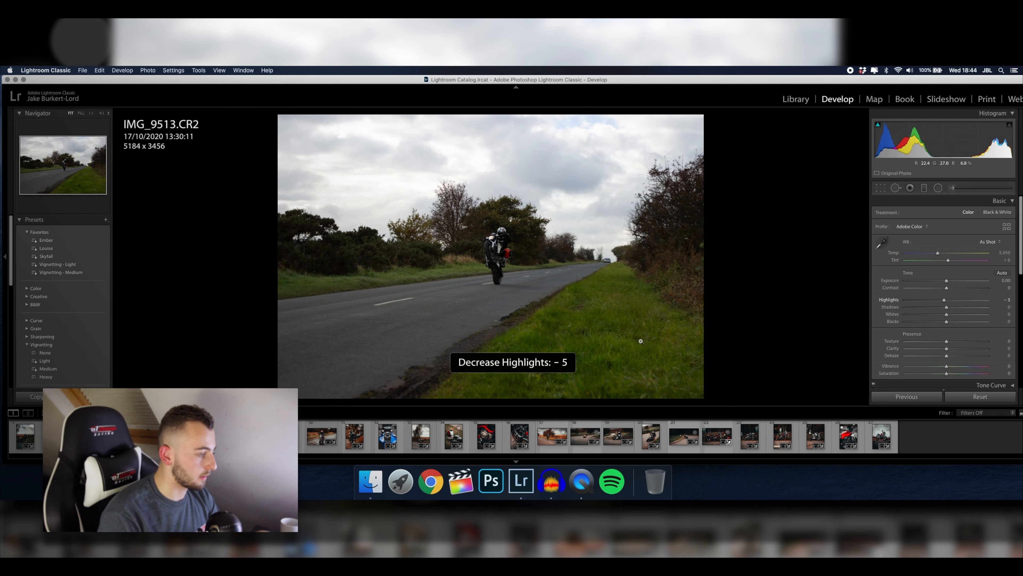
{"action": "left_click", "coordinate": [47, 240]}
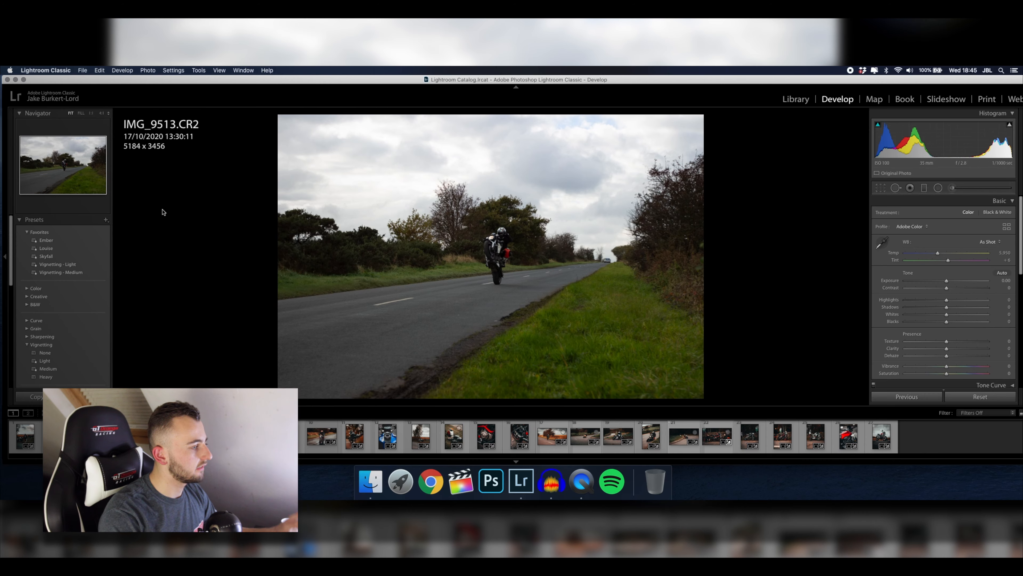
Crop the photo to a 5 x 7 portrait of about 1908 x 2672 around the rider, straightened by 0.53.
{"action": "left_click", "coordinate": [494, 241]}
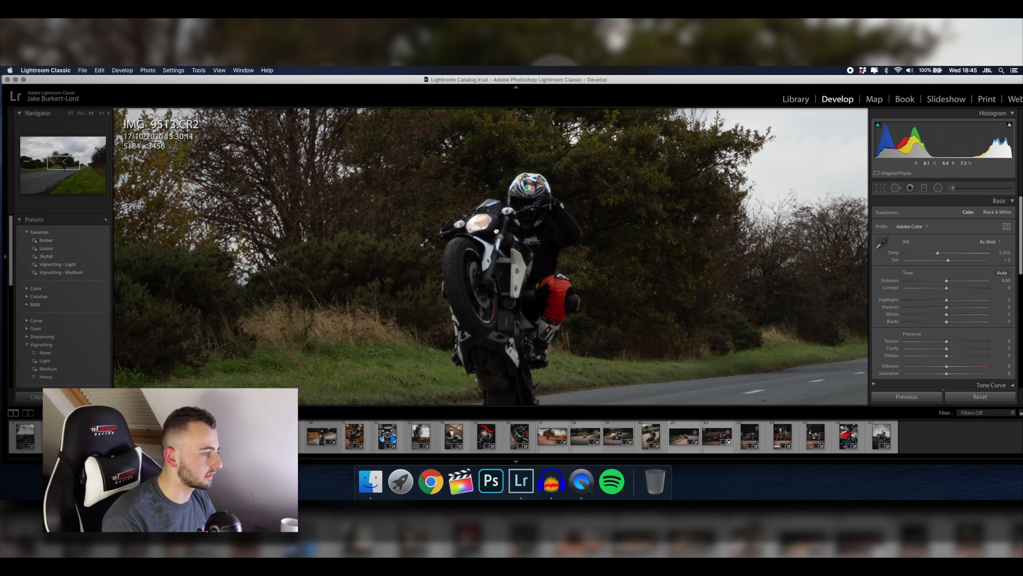
{"action": "left_click_drag", "start_coordinate": [494, 242], "coordinate": [536, 262]}
{"action": "left_click", "coordinate": [543, 271]}
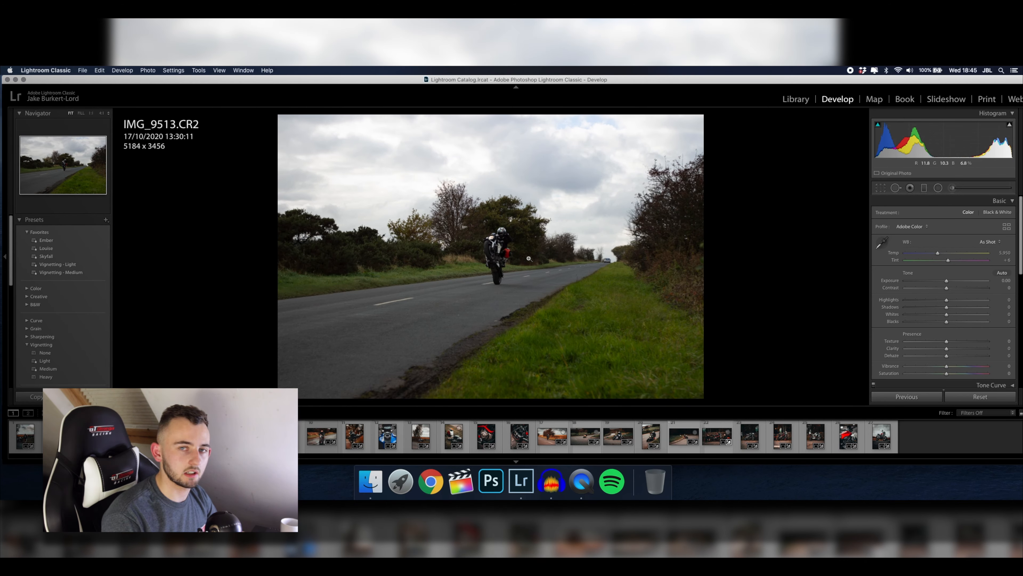
{"action": "left_click", "coordinate": [504, 244]}
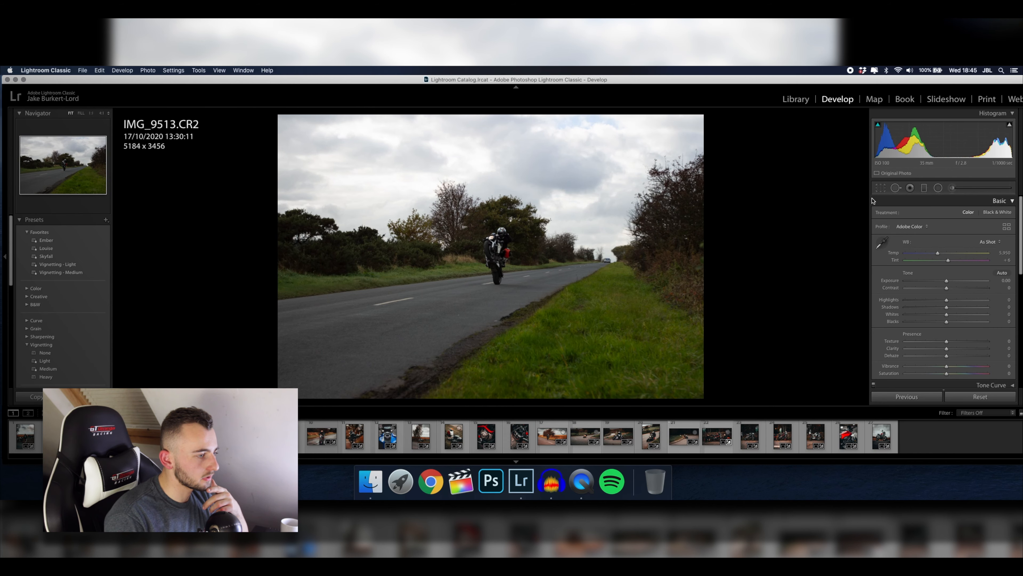
{"action": "left_click", "coordinate": [881, 187]}
{"action": "left_click", "coordinate": [983, 217]}
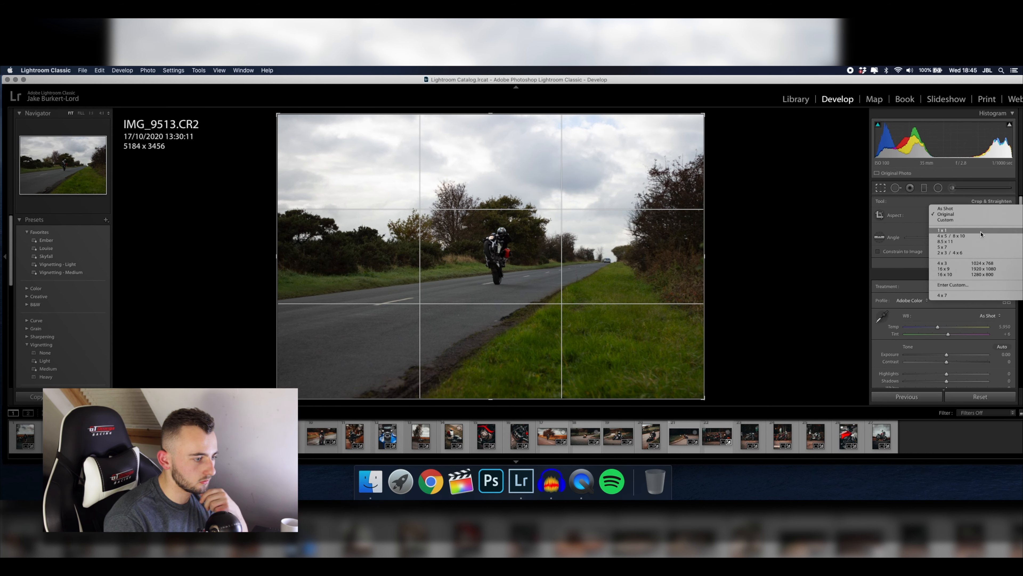
{"action": "left_click", "coordinate": [951, 247]}
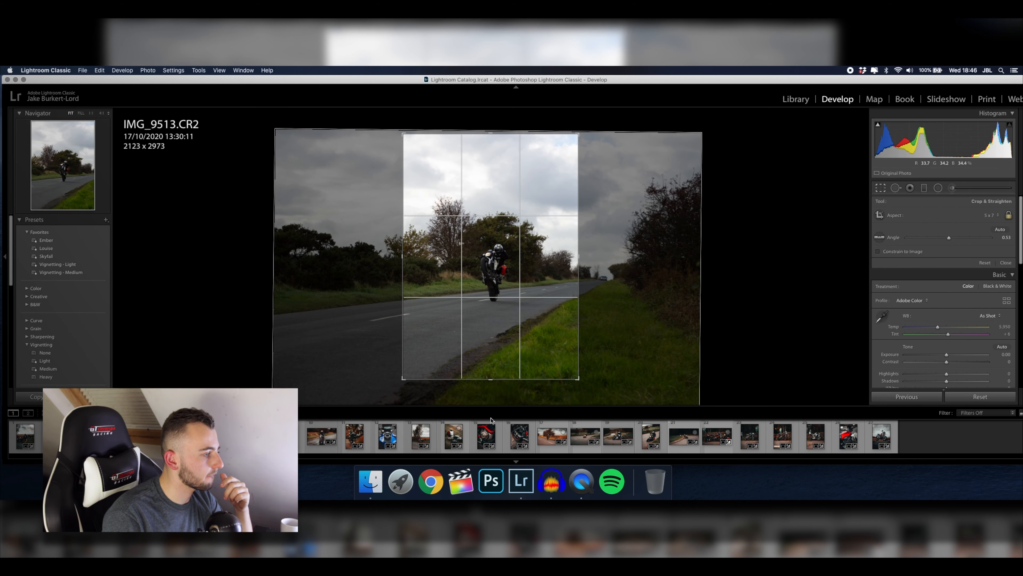
{"action": "left_click_drag", "start_coordinate": [490, 383], "coordinate": [490, 368]}
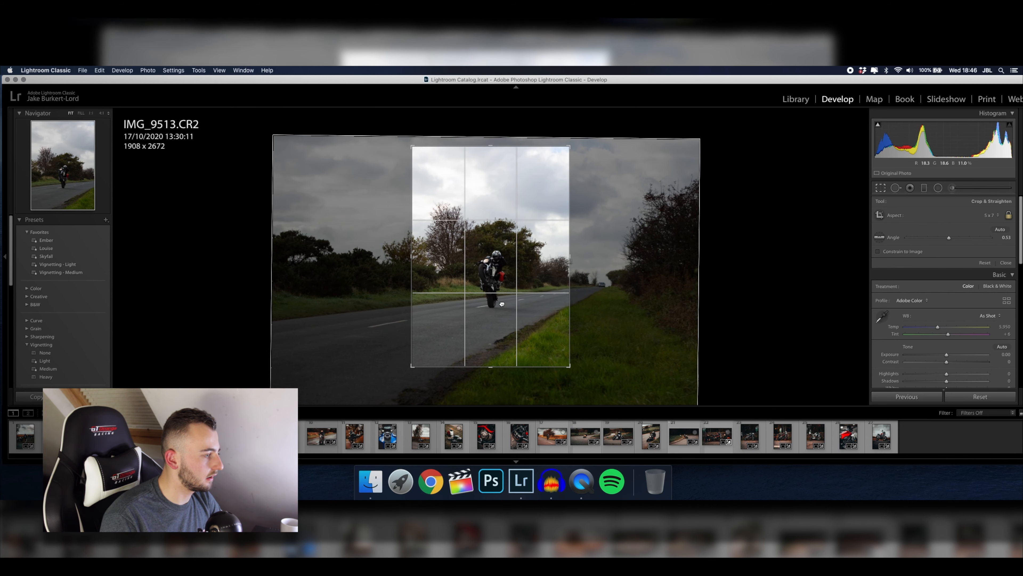
{"action": "key", "text": "Return"}
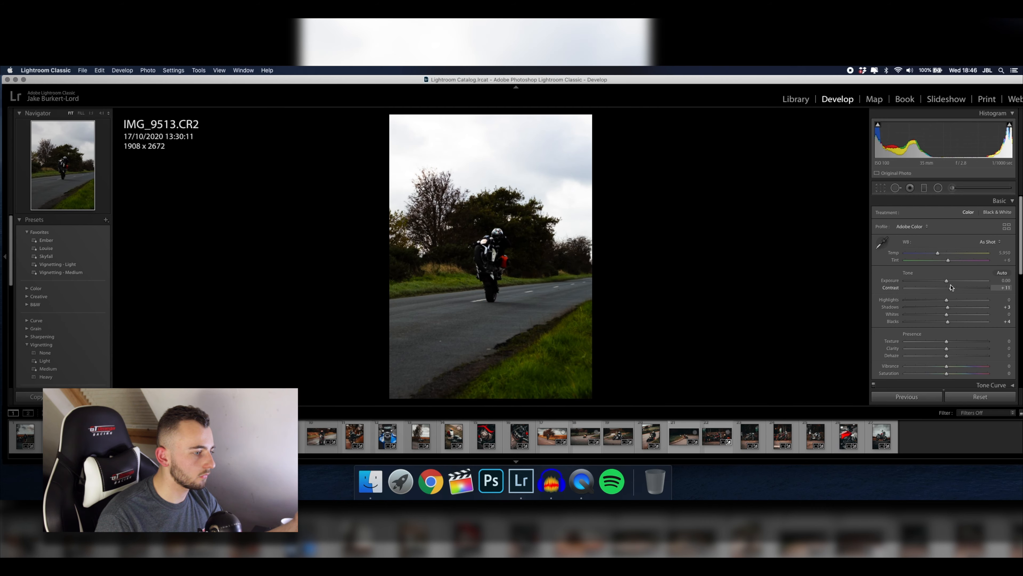
Set the photo's Contrast to +29 and check the effect on the rider up close.
{"action": "left_click_drag", "start_coordinate": [951, 287], "coordinate": [947, 288]}
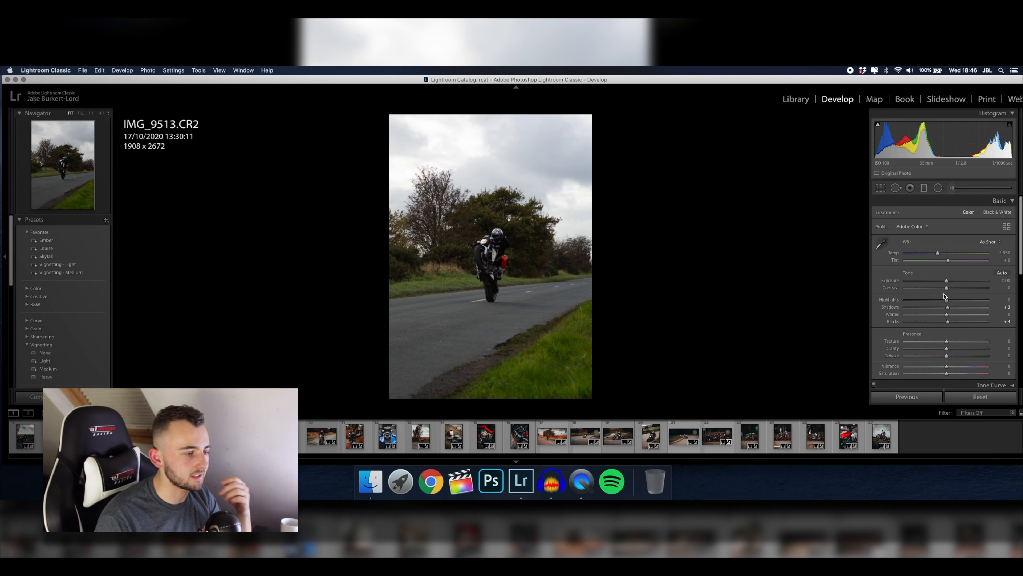
{"action": "left_click_drag", "start_coordinate": [957, 292], "coordinate": [959, 291]}
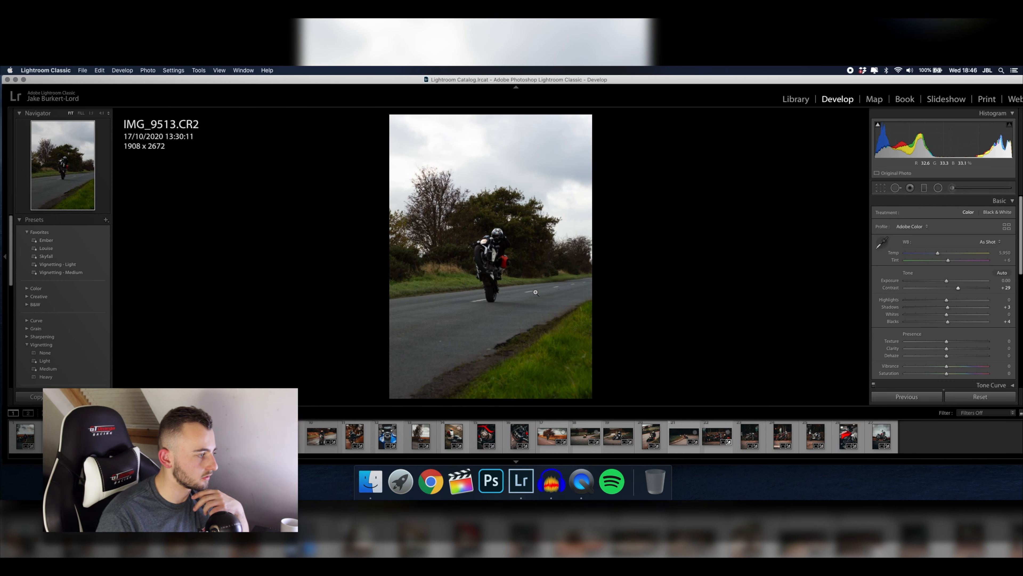
{"action": "left_click", "coordinate": [558, 324]}
{"action": "left_click", "coordinate": [558, 324]}
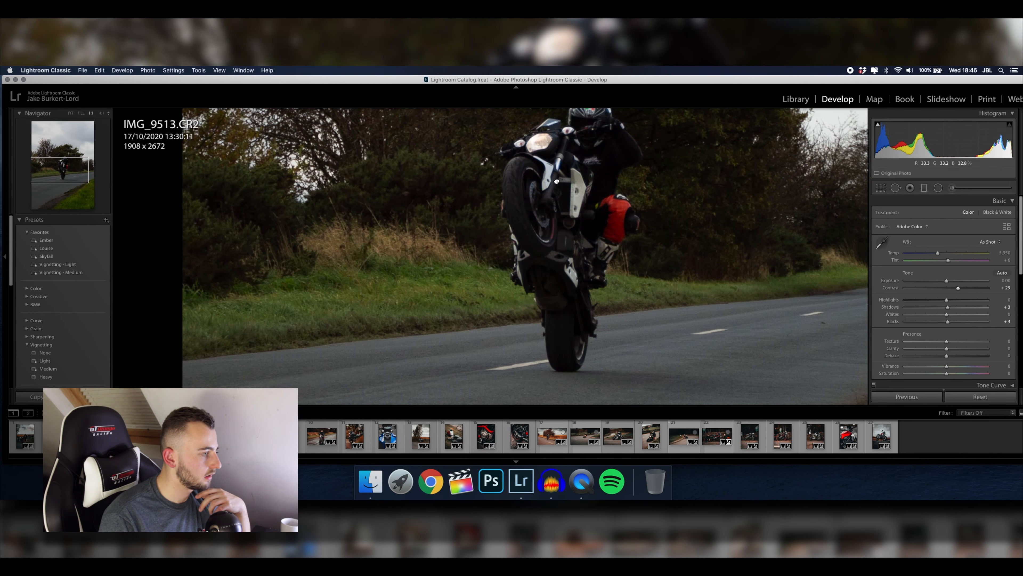
{"action": "scroll", "coordinate": [928, 219], "scroll_direction": "down", "scroll_amount": 2}
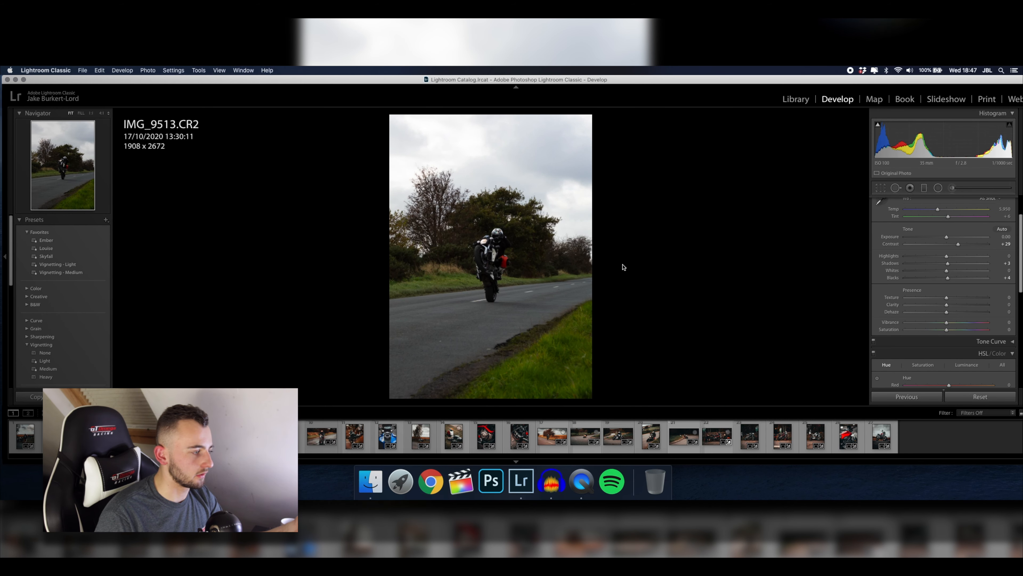
{"action": "left_click", "coordinate": [500, 250]}
{"action": "left_click", "coordinate": [500, 250]}
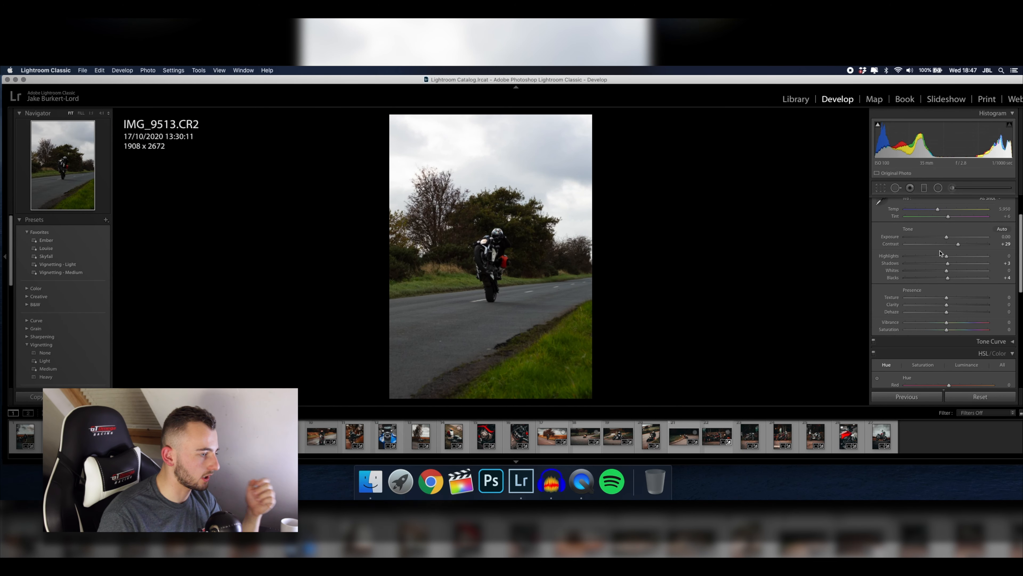
Shift the HSL hues to Orange -29, Yellow -100 and Green -100 to give the foliage autumn tones.
{"action": "scroll", "coordinate": [930, 294], "scroll_direction": "down", "scroll_amount": 3}
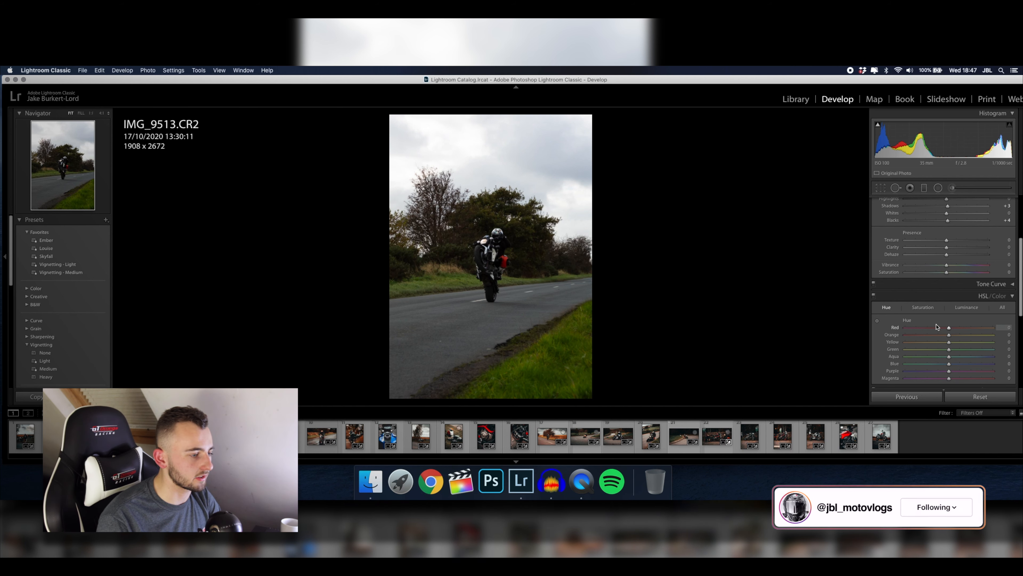
{"action": "left_click_drag", "start_coordinate": [949, 351], "coordinate": [986, 349]}
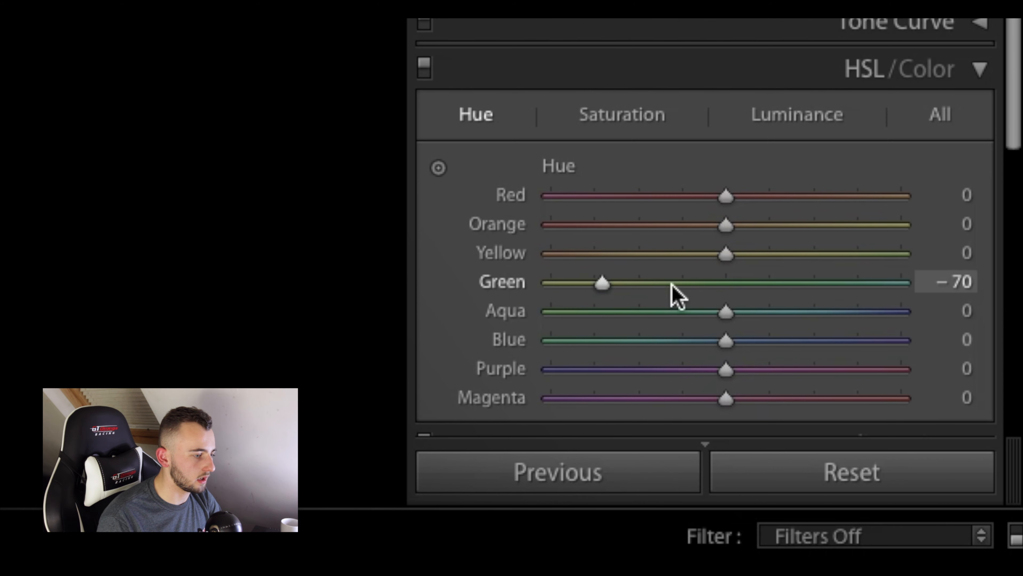
{"action": "left_click_drag", "start_coordinate": [676, 297], "coordinate": [706, 274]}
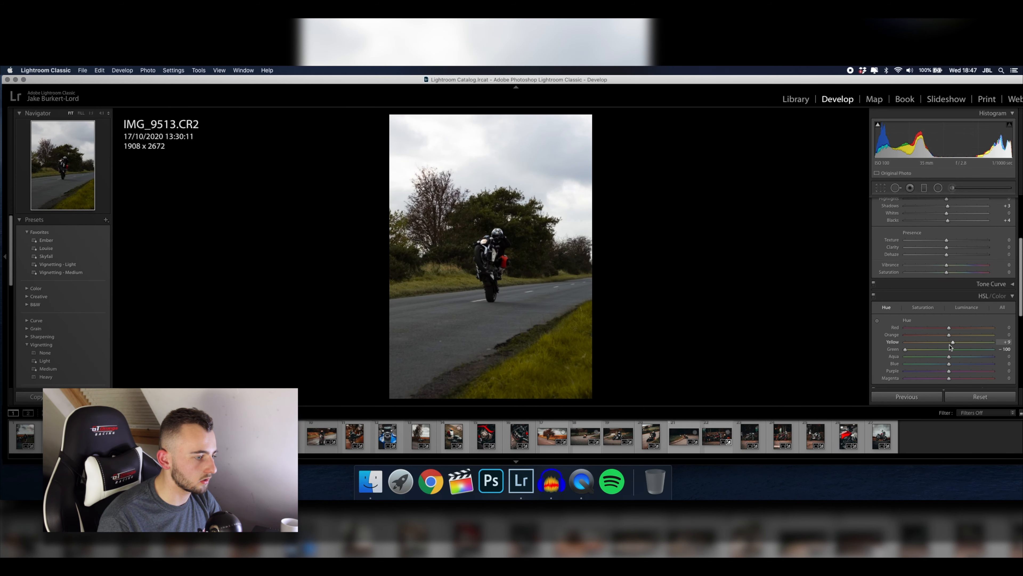
{"action": "left_click_drag", "start_coordinate": [951, 347], "coordinate": [947, 370]}
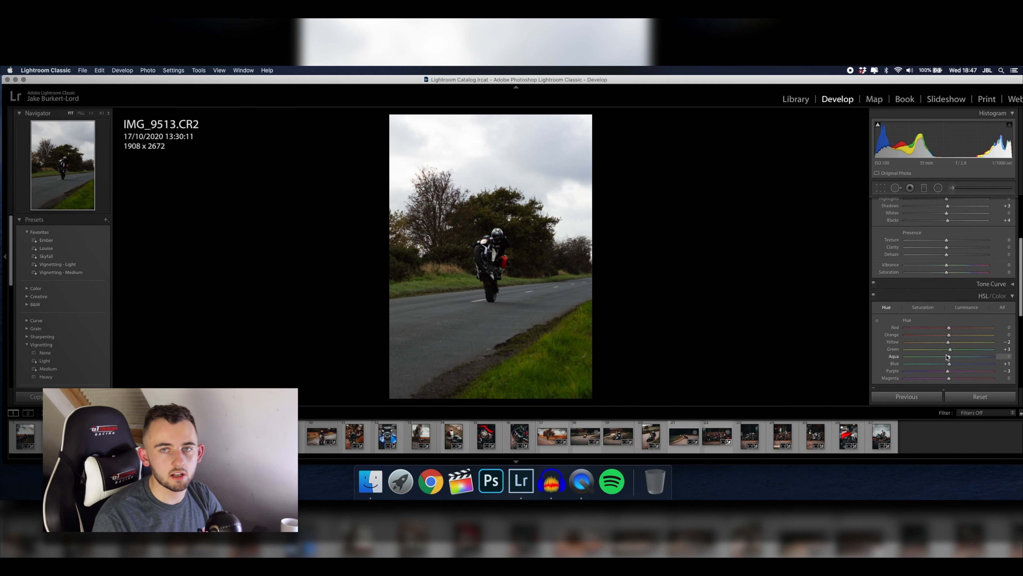
{"action": "mouse_move", "coordinate": [951, 350]}
{"action": "left_mouse_down"}
{"action": "mouse_move", "coordinate": [905, 349]}
{"action": "mouse_move", "coordinate": [937, 338]}
{"action": "left_mouse_up"}
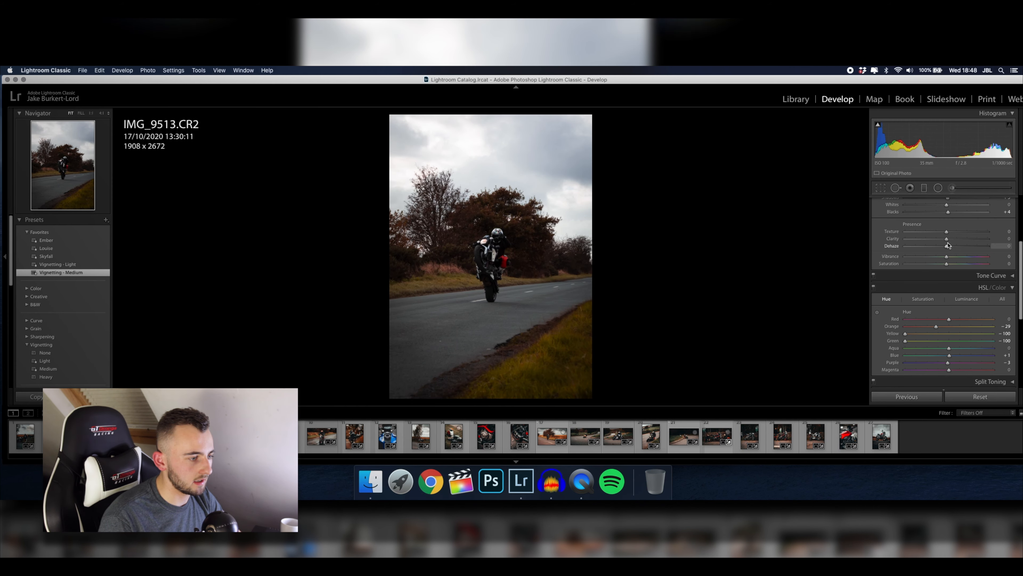
Try Clarity at +100, set it to -26, and check the softened rider up close.
{"action": "mouse_move", "coordinate": [984, 241]}
{"action": "left_mouse_down"}
{"action": "mouse_move", "coordinate": [905, 241]}
{"action": "mouse_move", "coordinate": [988, 240]}
{"action": "left_mouse_up"}
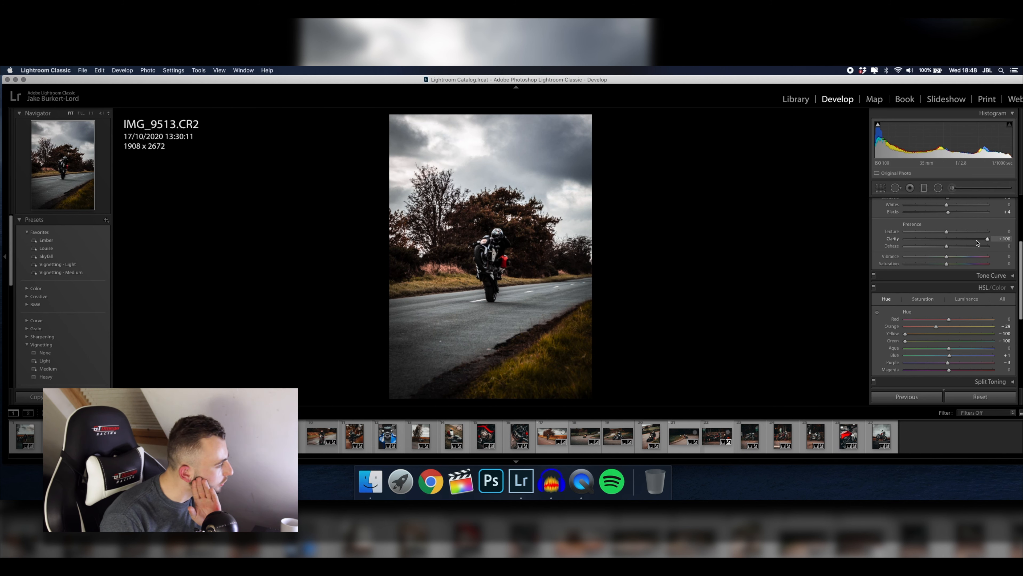
{"action": "left_click_drag", "start_coordinate": [983, 242], "coordinate": [937, 241]}
{"action": "left_click", "coordinate": [500, 253]}
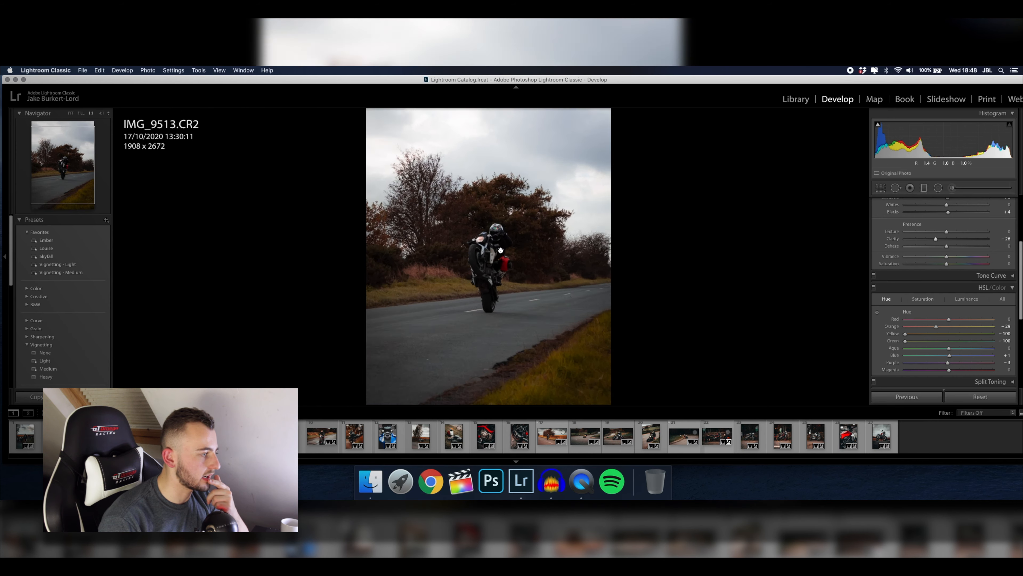
{"action": "left_click", "coordinate": [550, 272]}
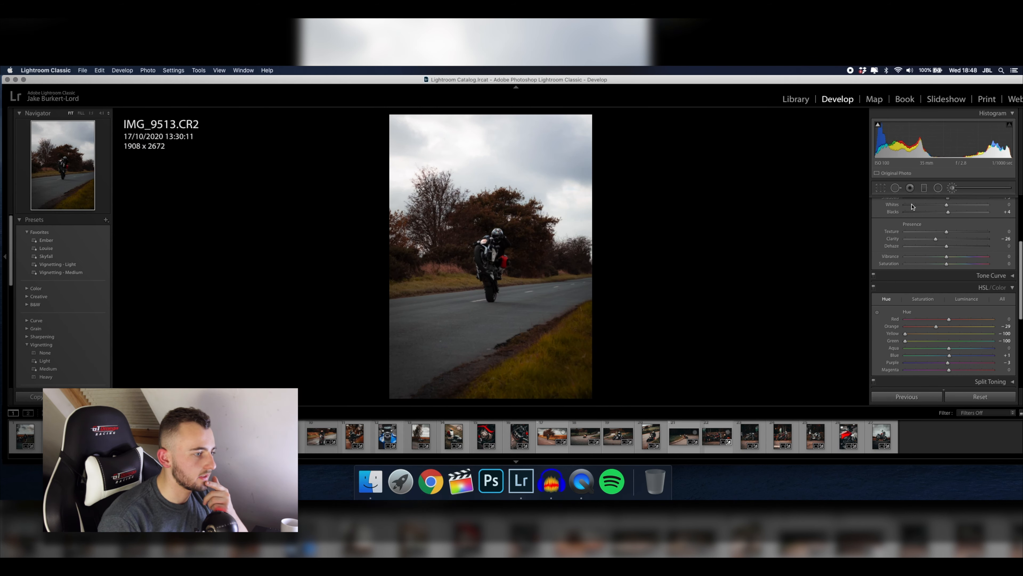
Start a new Adjustment Brush mask with Clarity 4 for the motorcycle and rider.
{"action": "left_click", "coordinate": [952, 187]}
{"action": "left_click_drag", "start_coordinate": [989, 298], "coordinate": [963, 298]}
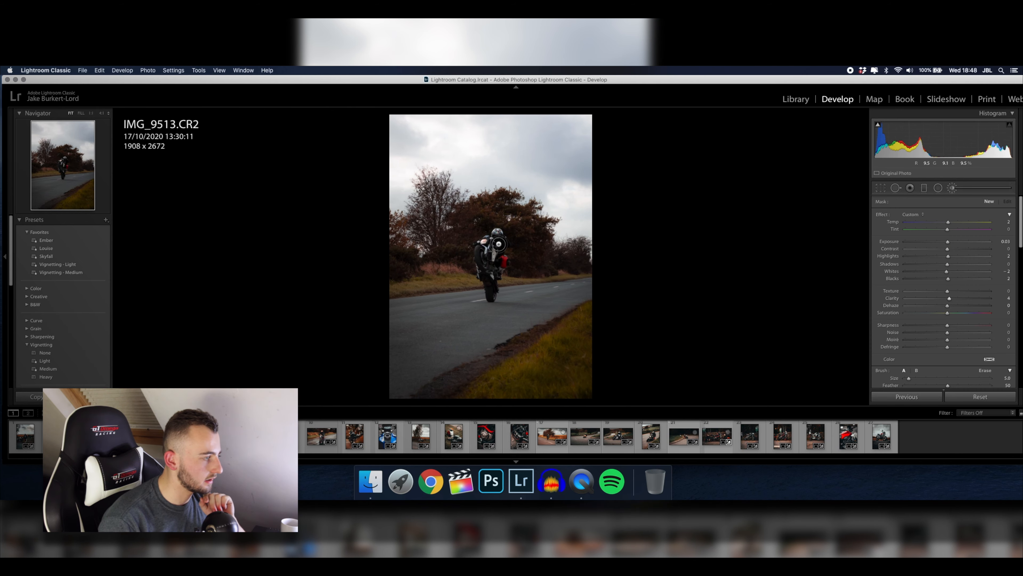
{"action": "key", "text": "z"}
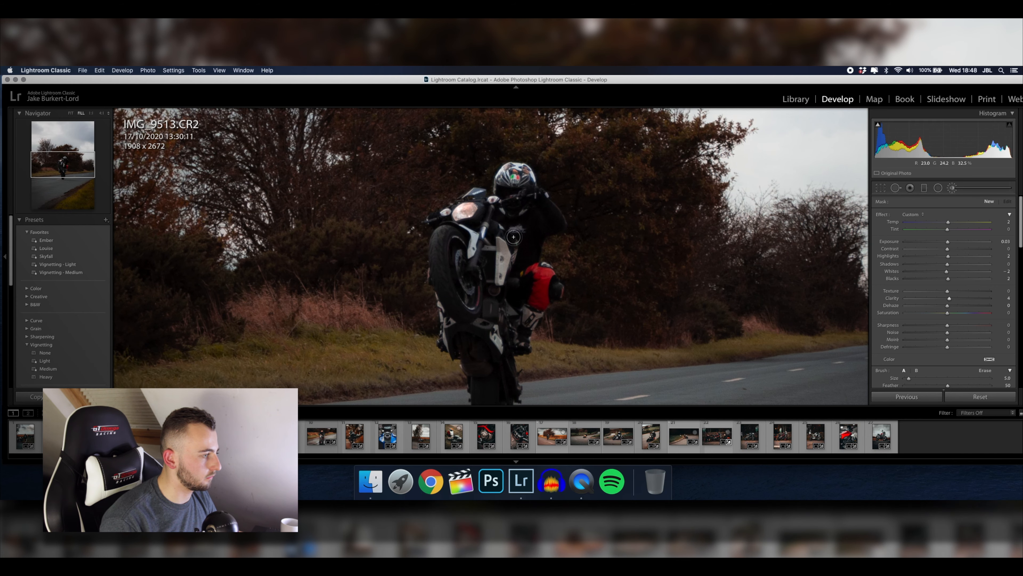
{"action": "key", "text": "z"}
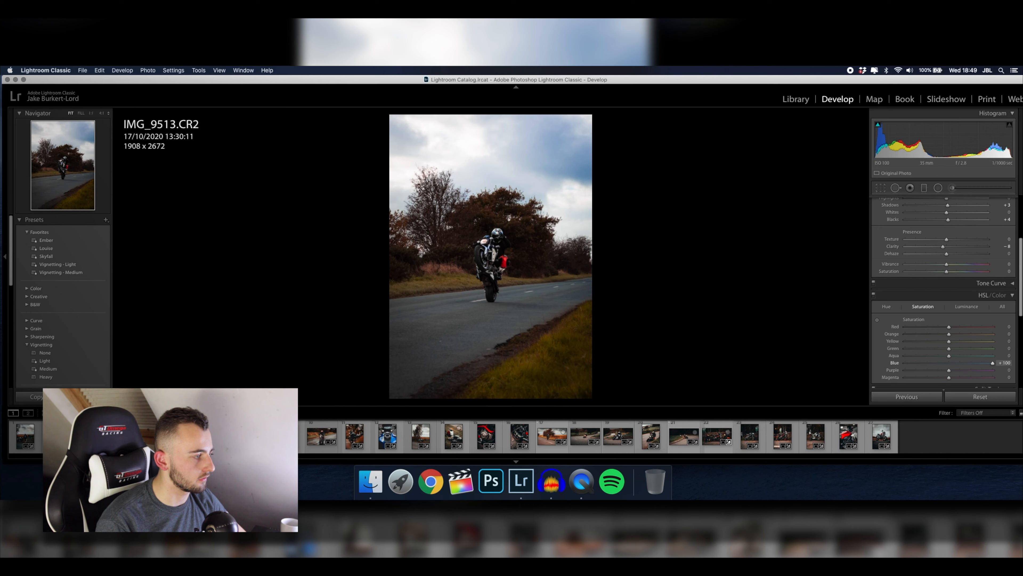
Compare the HSL Blue saturation at -2 and +100 on the sky and rider, and set it to -100.
{"action": "left_click_drag", "start_coordinate": [993, 363], "coordinate": [946, 370]}
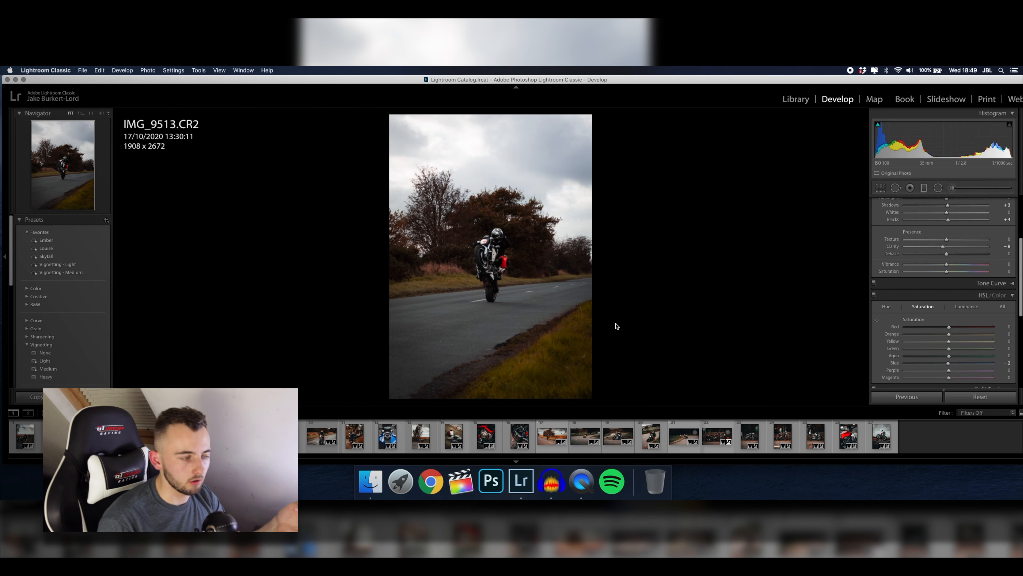
{"action": "left_click_drag", "start_coordinate": [949, 363], "coordinate": [995, 362]}
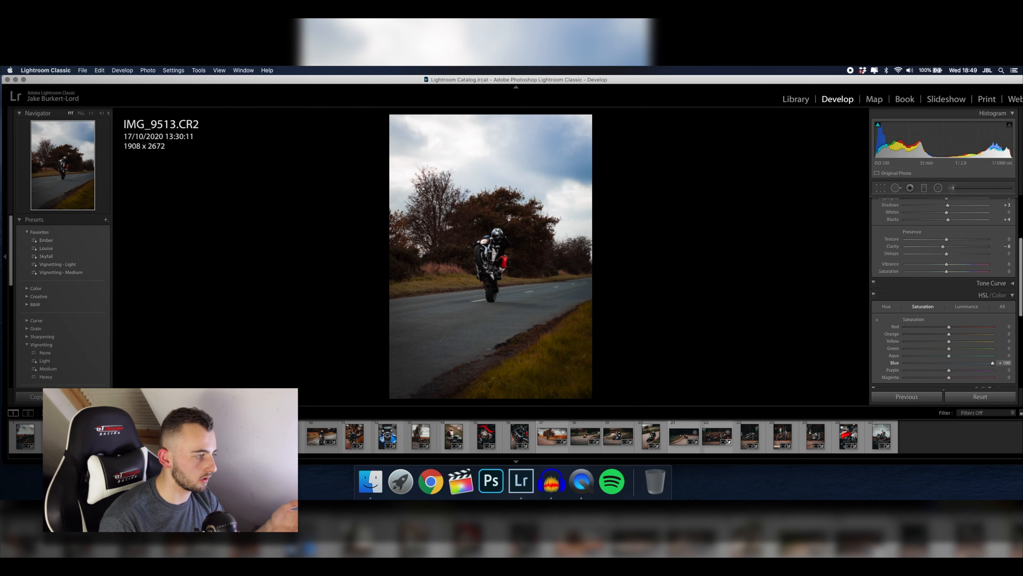
{"action": "left_click", "coordinate": [574, 292]}
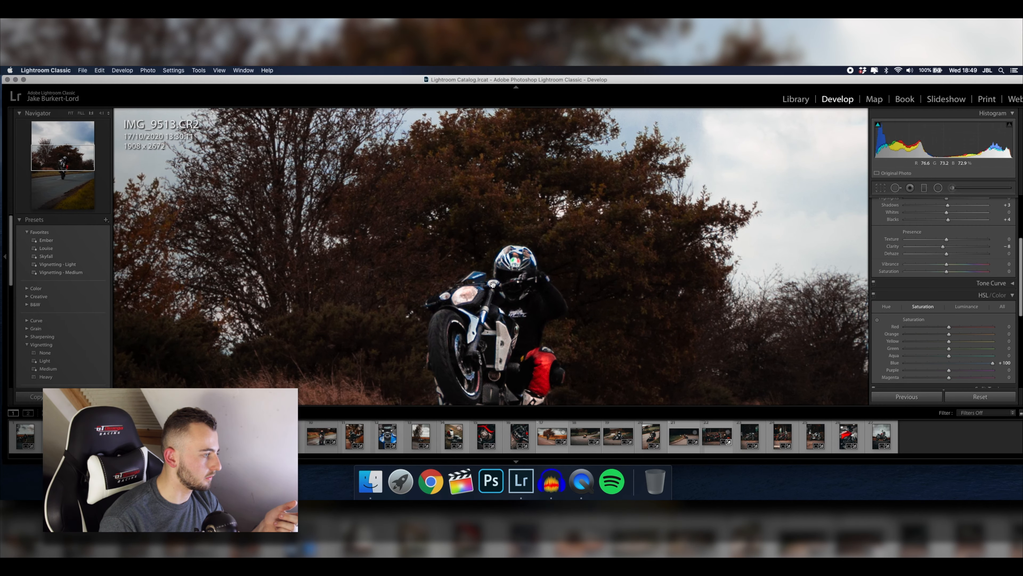
{"action": "left_click", "coordinate": [713, 301]}
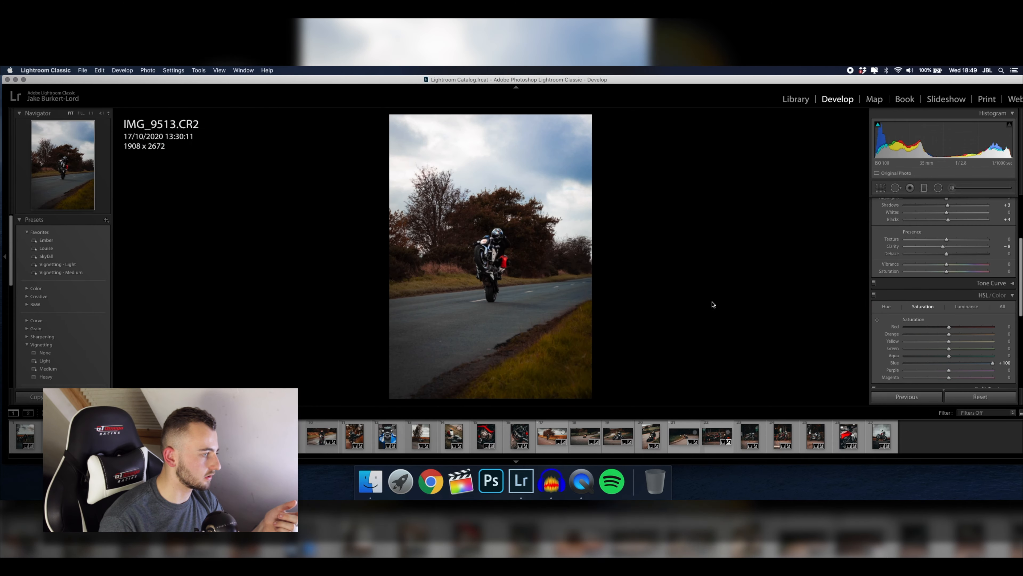
{"action": "left_click", "coordinate": [634, 225]}
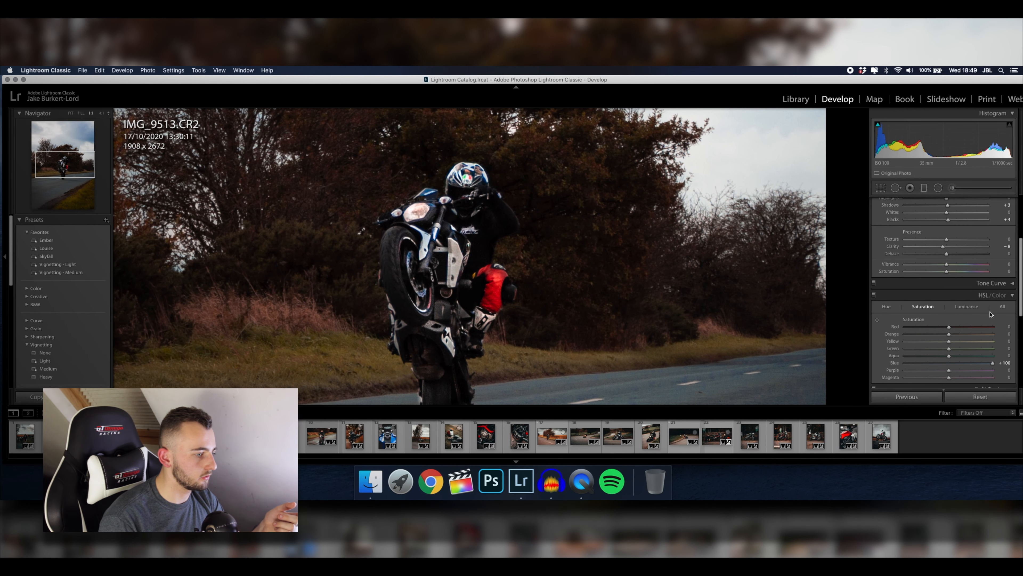
{"action": "left_click_drag", "start_coordinate": [993, 363], "coordinate": [904, 363]}
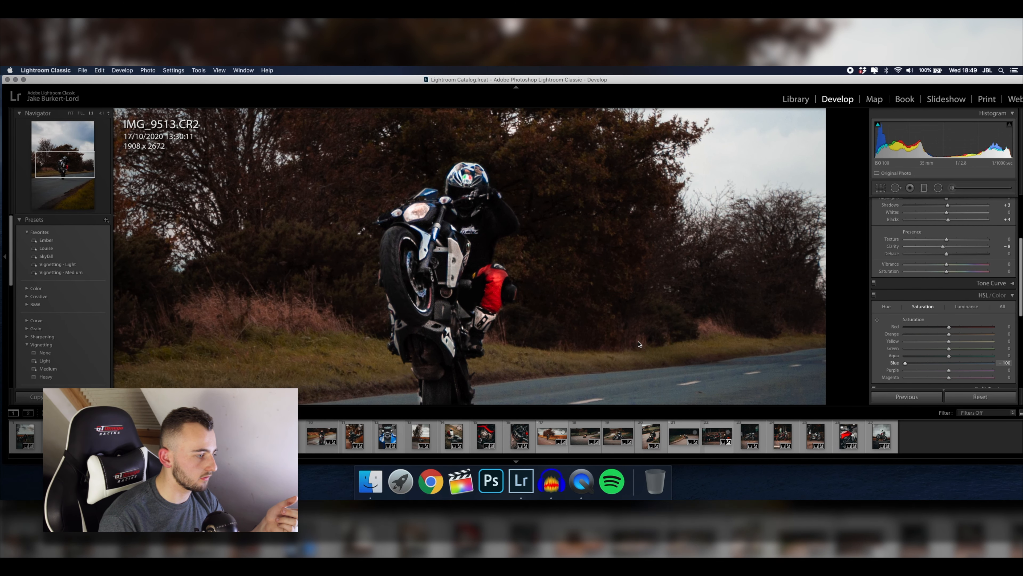
Set the HSL saturation to Orange +51, Yellow +1, Purple -100 and Magenta -100, and check the rider up close.
{"action": "left_click", "coordinate": [491, 199]}
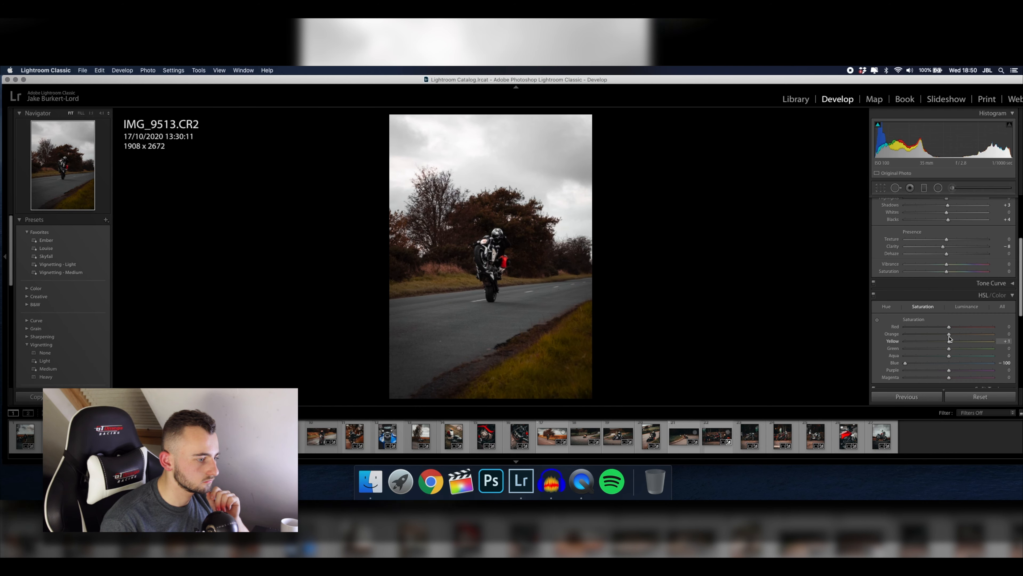
{"action": "left_click_drag", "start_coordinate": [950, 339], "coordinate": [964, 335]}
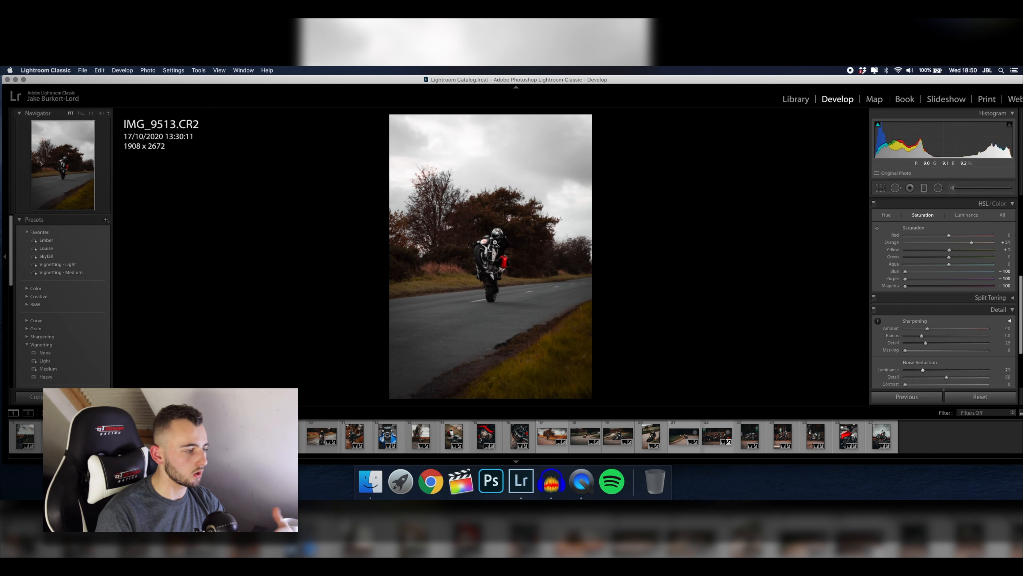
{"action": "left_click", "coordinate": [495, 242]}
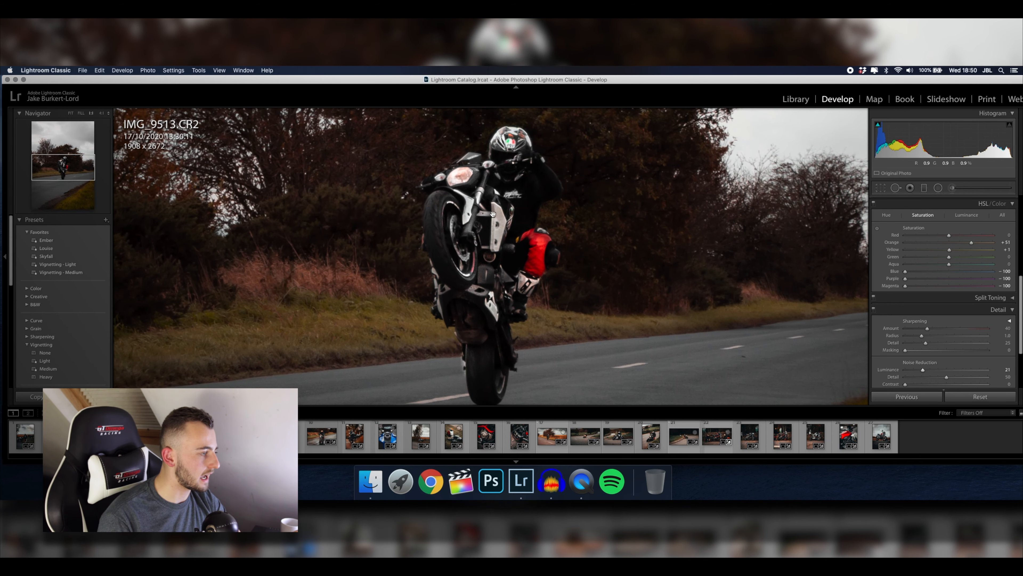
{"action": "left_click", "coordinate": [790, 190]}
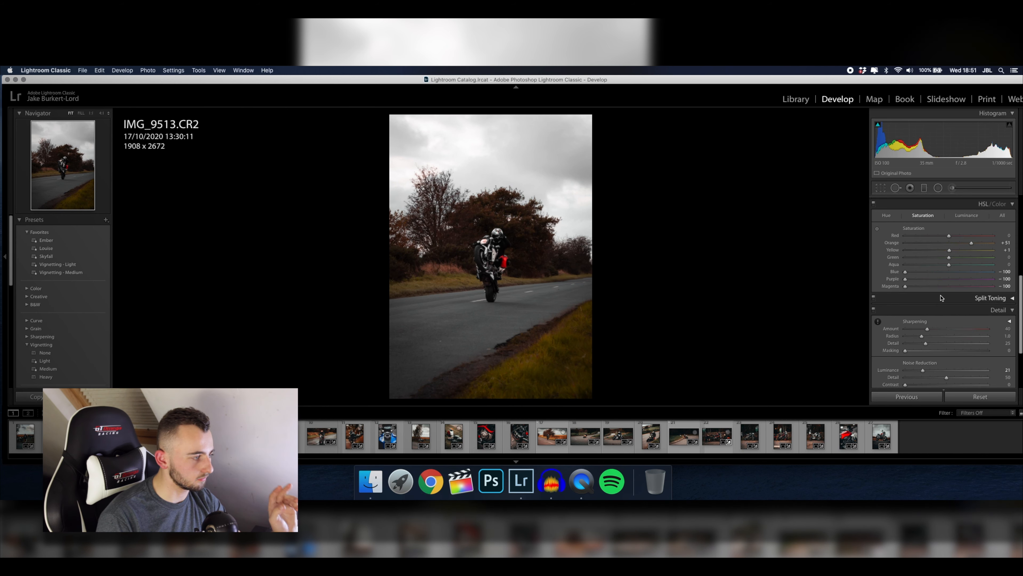
Try a slightly brighter Exposure on the whole photo and reset it to 0.00.
{"action": "scroll", "coordinate": [944, 282], "scroll_direction": "up", "scroll_amount": 5}
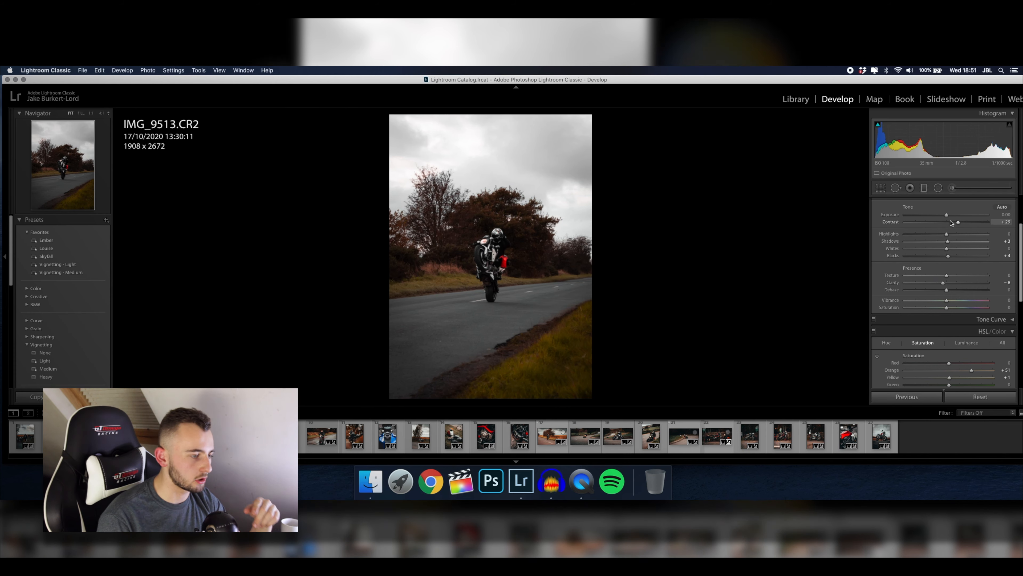
{"action": "mouse_move", "coordinate": [946, 214]}
{"action": "left_mouse_down"}
{"action": "mouse_move", "coordinate": [923, 216]}
{"action": "mouse_move", "coordinate": [975, 217]}
{"action": "mouse_move", "coordinate": [935, 218]}
{"action": "mouse_move", "coordinate": [949, 216]}
{"action": "left_mouse_up"}
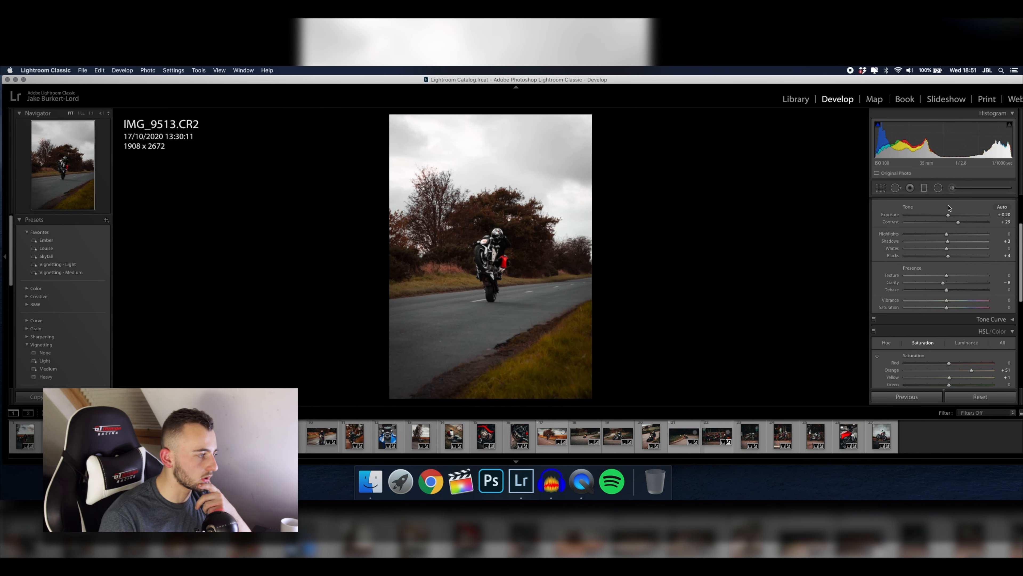
{"action": "double_click", "coordinate": [948, 215]}
Place a horizontal graduated filter from the upper edge of the sky down to the road and try the Contrast effect on it.
{"action": "left_click", "coordinate": [924, 187]}
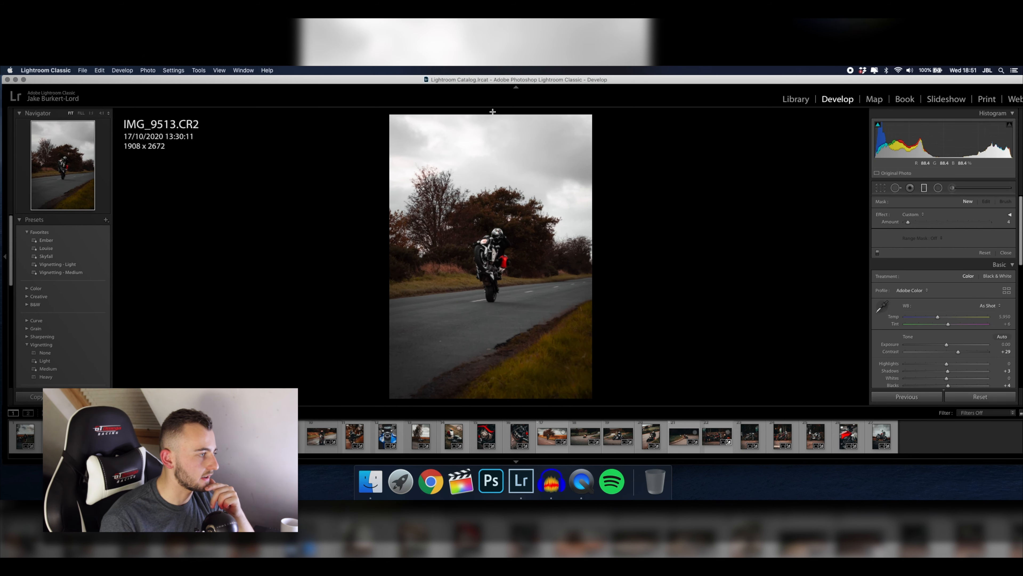
{"action": "left_click_drag", "start_coordinate": [491, 116], "coordinate": [491, 307]}
{"action": "left_click", "coordinate": [913, 214]}
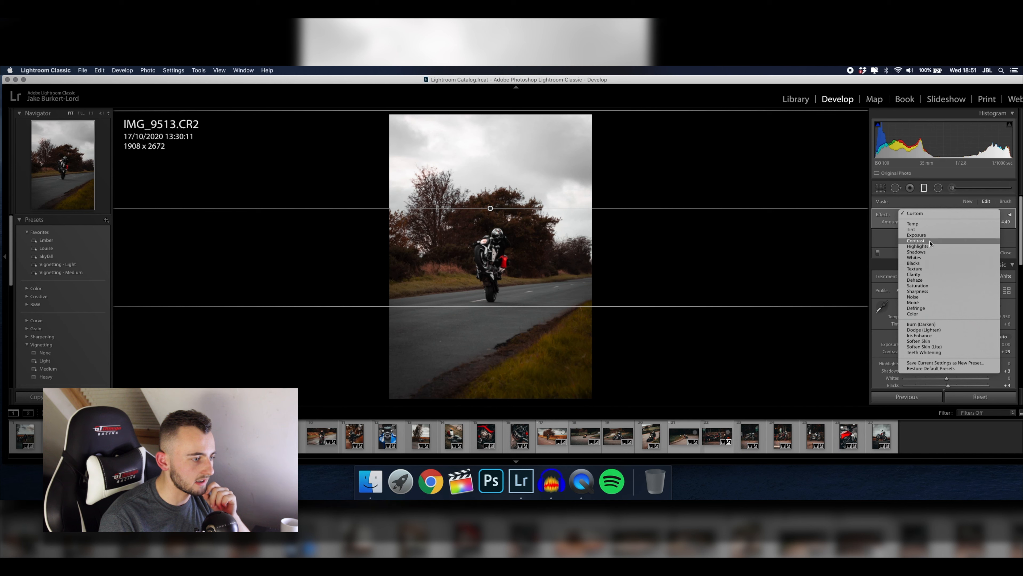
{"action": "left_click", "coordinate": [920, 240]}
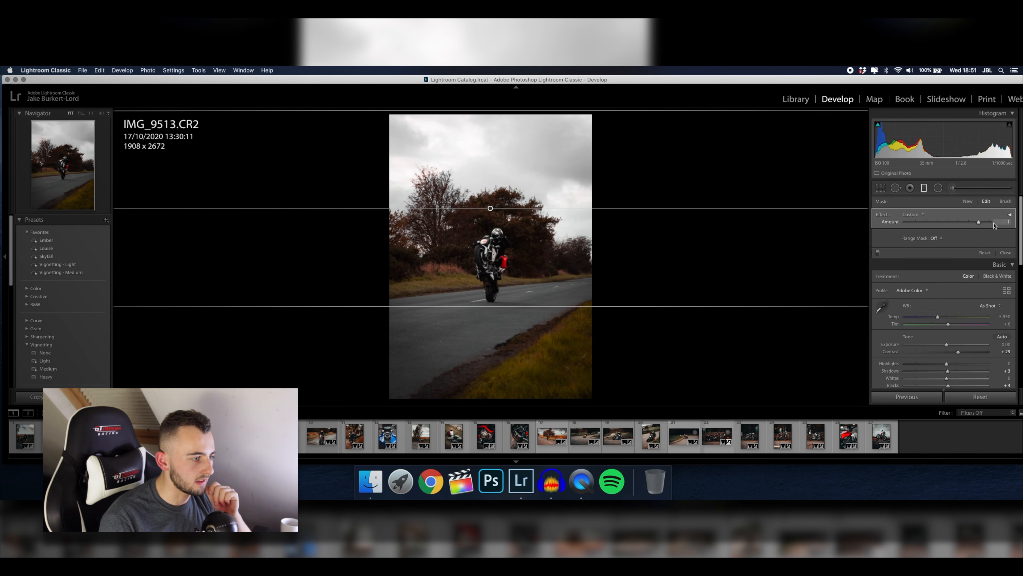
{"action": "left_click_drag", "start_coordinate": [994, 225], "coordinate": [946, 221]}
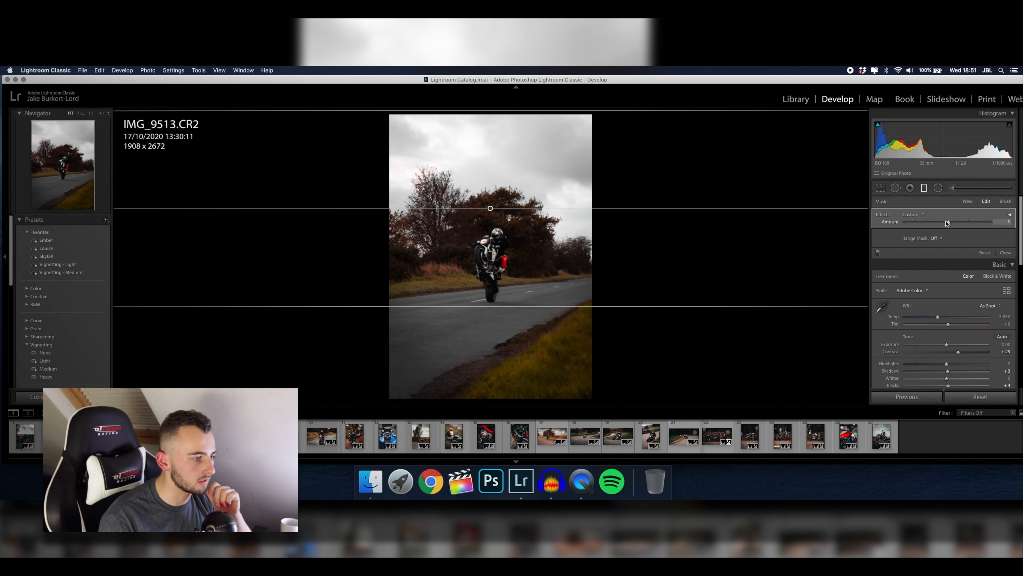
Switch the graduated filter's effect to Dehaze, try an amount of 100, and reduce it to 49.
{"action": "left_click", "coordinate": [933, 212]}
{"action": "left_click", "coordinate": [922, 286]}
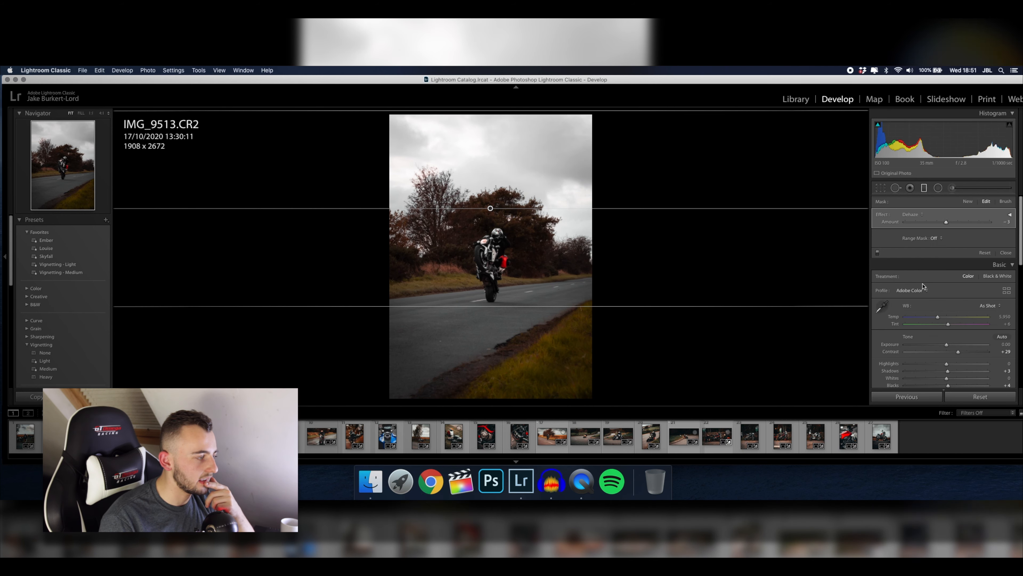
{"action": "left_click_drag", "start_coordinate": [947, 222], "coordinate": [986, 223]}
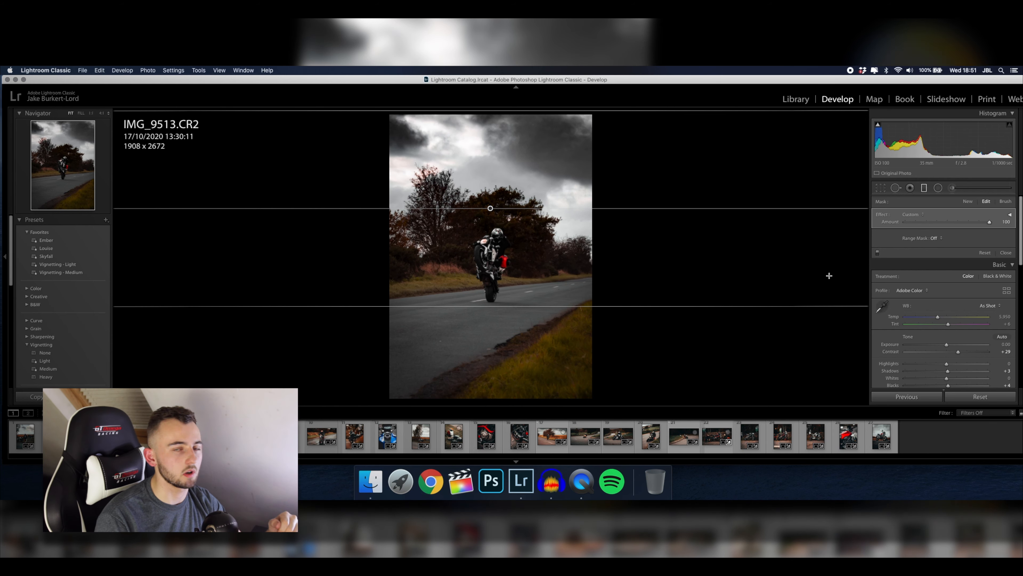
{"action": "left_click_drag", "start_coordinate": [988, 225], "coordinate": [970, 225]}
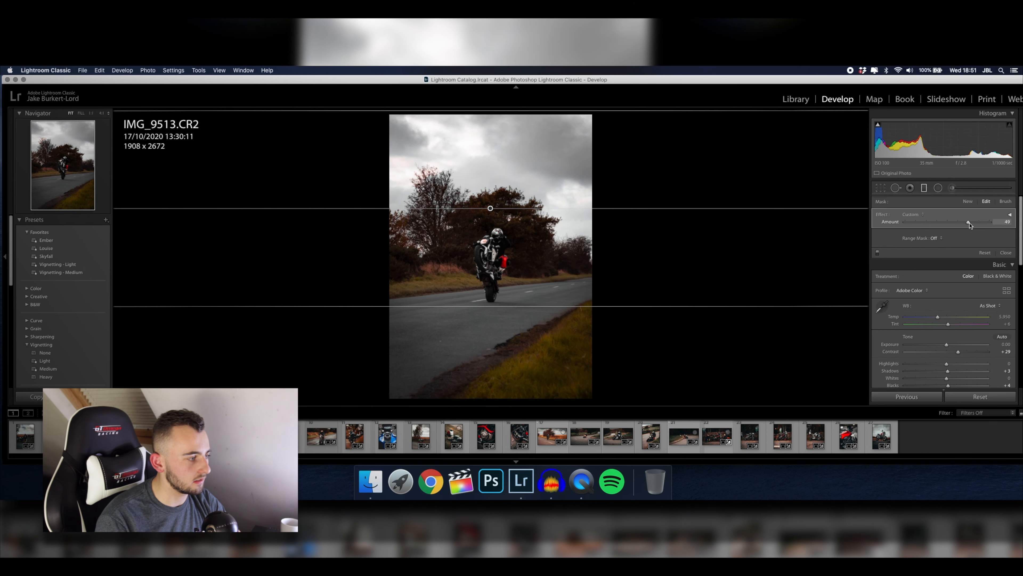
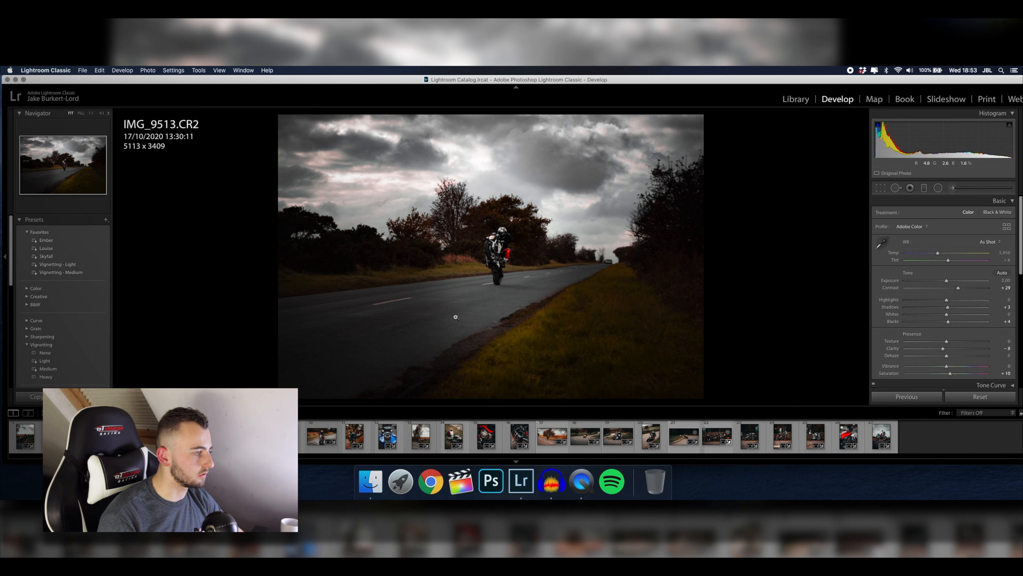
Crop the landscape version to a 16 x 9 aspect ratio with the rider near the centre.
{"action": "key", "text": "r"}
{"action": "left_click", "coordinate": [947, 214]}
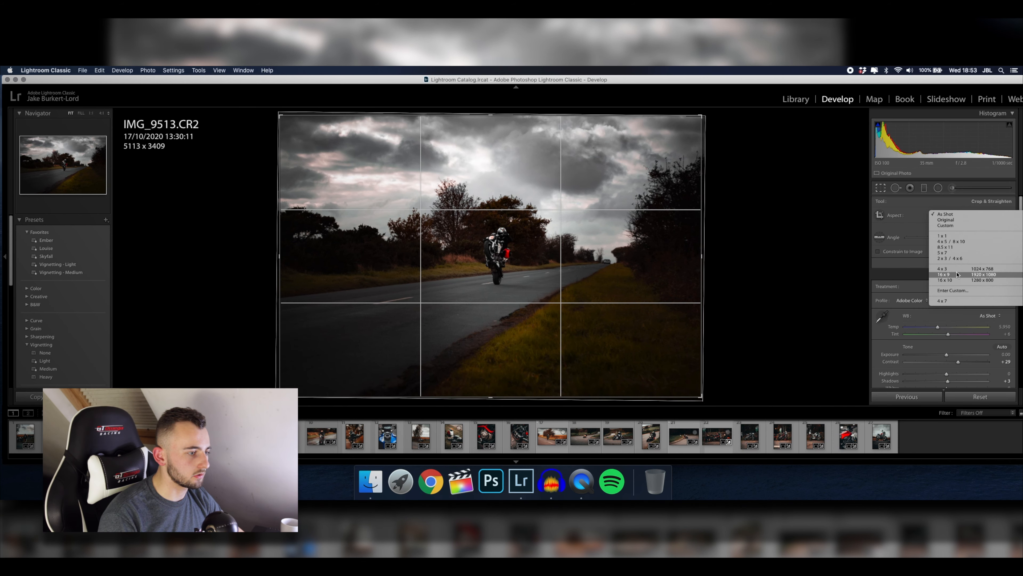
{"action": "left_click", "coordinate": [967, 275]}
{"action": "left_click_drag", "start_coordinate": [491, 376], "coordinate": [499, 346]}
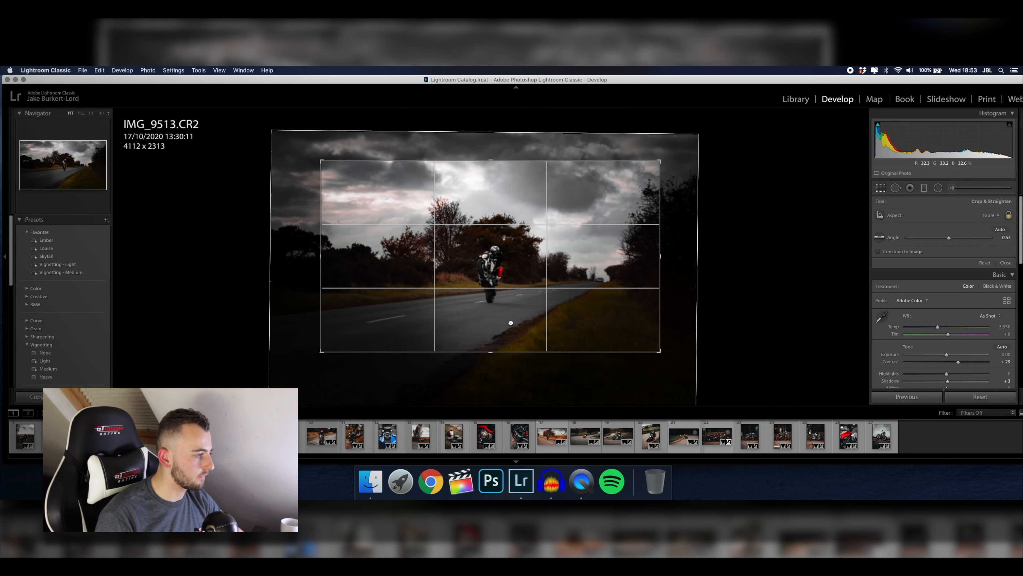
{"action": "key", "text": "Return"}
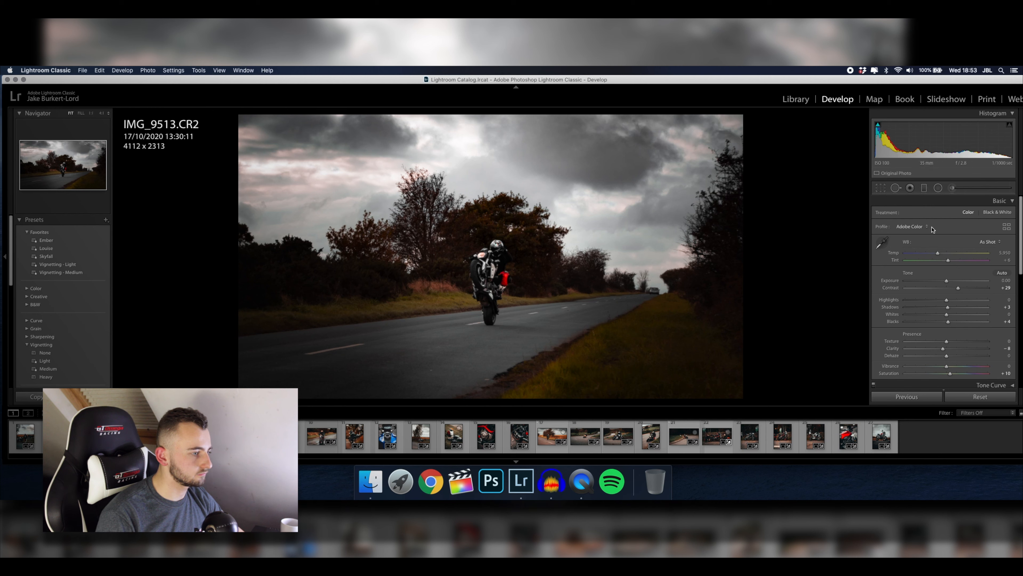
Select the radial filter centred on the rider and widen it so its edge reaches farther out.
{"action": "key", "text": "shift+m"}
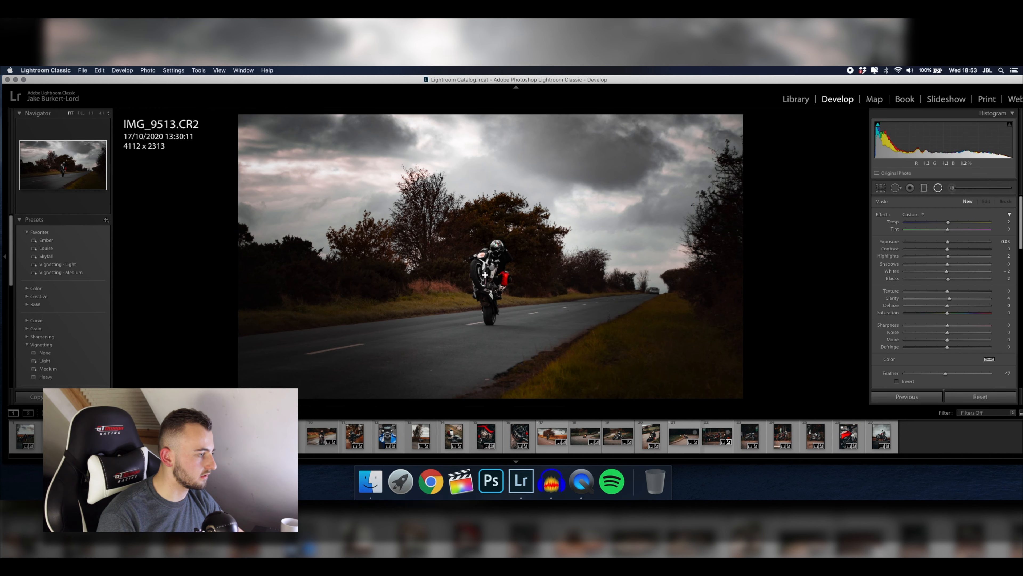
{"action": "left_click", "coordinate": [491, 268]}
{"action": "left_click_drag", "start_coordinate": [360, 269], "coordinate": [207, 271]}
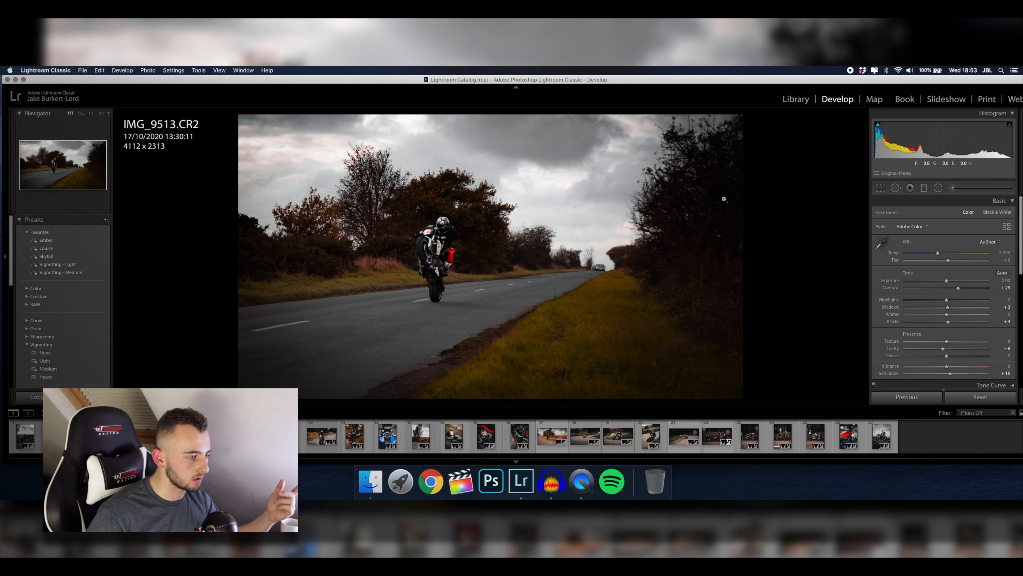
Try the 16 x 9 crop with the rider right of centre, and reposition it to put the rider near the left third.
{"action": "key", "text": "r"}
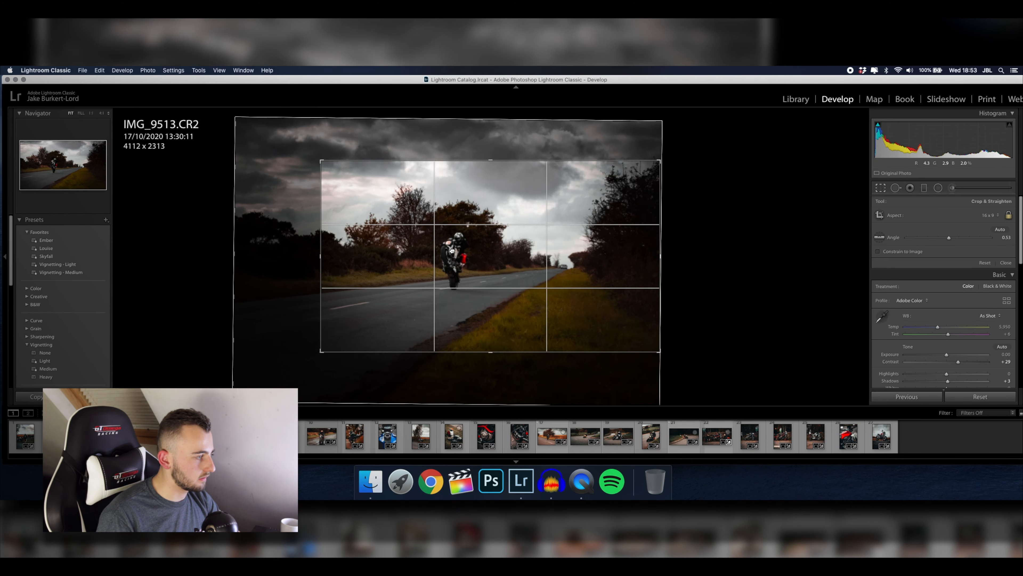
{"action": "left_click_drag", "start_coordinate": [599, 248], "coordinate": [786, 247]}
{"action": "key", "text": "r"}
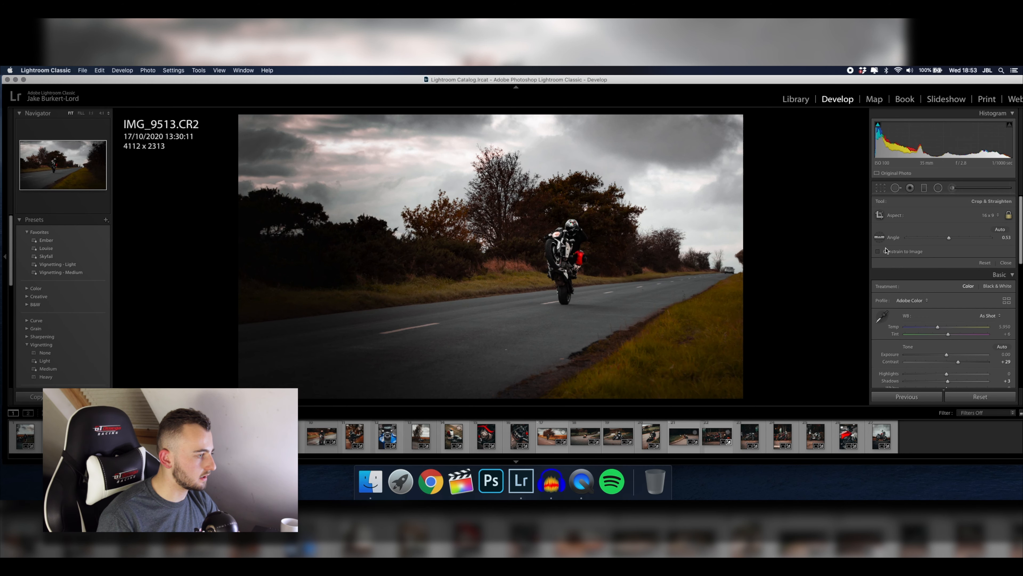
{"action": "key", "text": "r"}
{"action": "left_click_drag", "start_coordinate": [594, 254], "coordinate": [508, 253]}
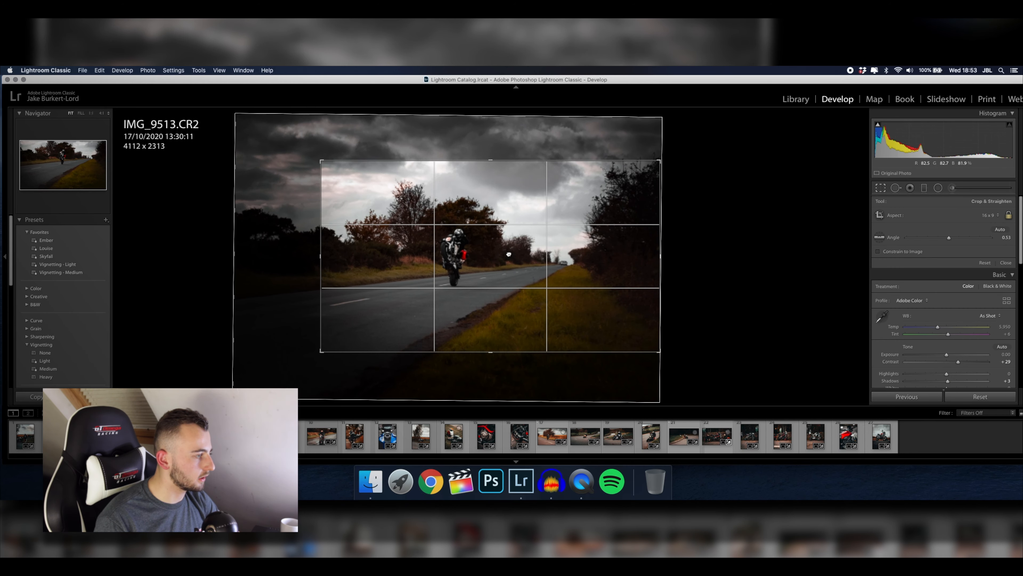
{"action": "key", "text": "r"}
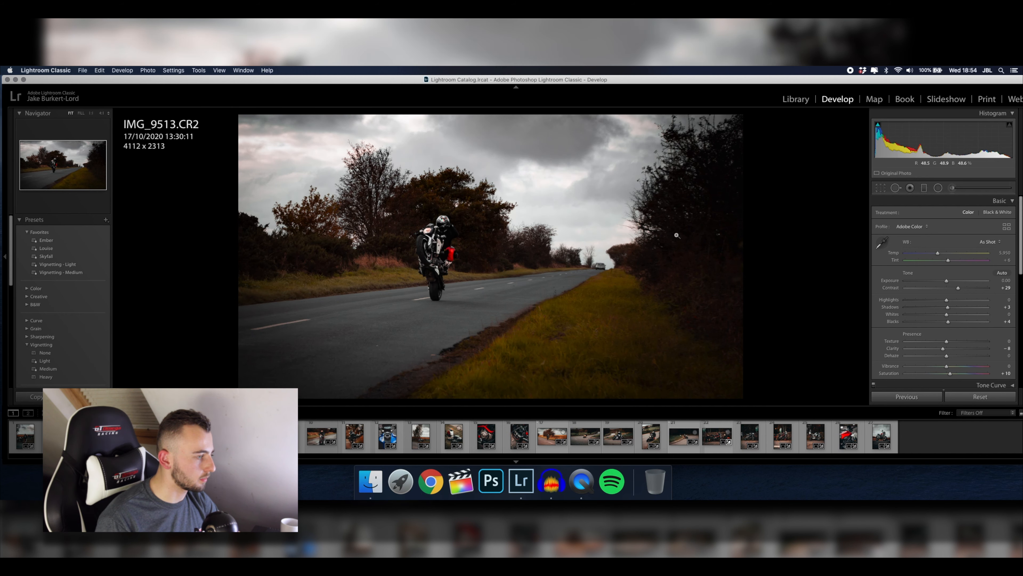
Reselect the radial filter on the rider in the reframed photo.
{"action": "left_click", "coordinate": [936, 189]}
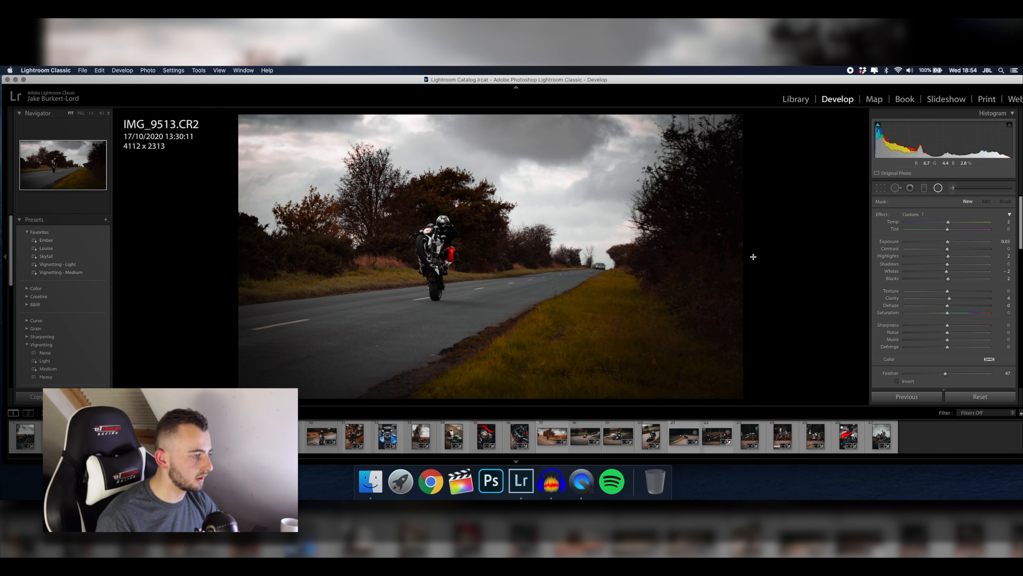
{"action": "left_click", "coordinate": [438, 243]}
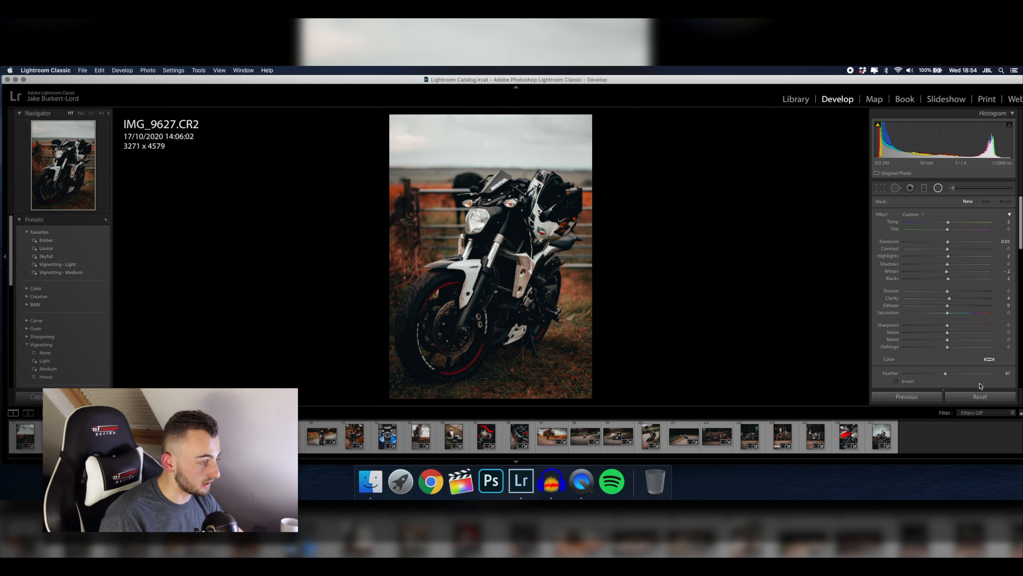
Compare the parked motorcycle photo IMG_9627.CR2 before and after editing, and reset all its adjustments.
{"action": "key", "text": "backslash"}
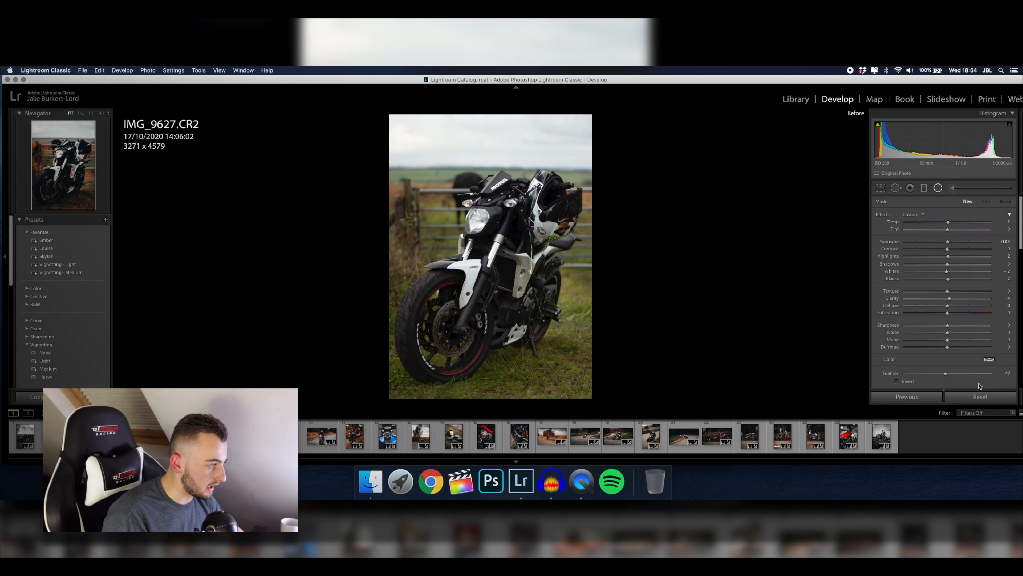
{"action": "key", "text": "backslash"}
{"action": "left_click", "coordinate": [980, 397]}
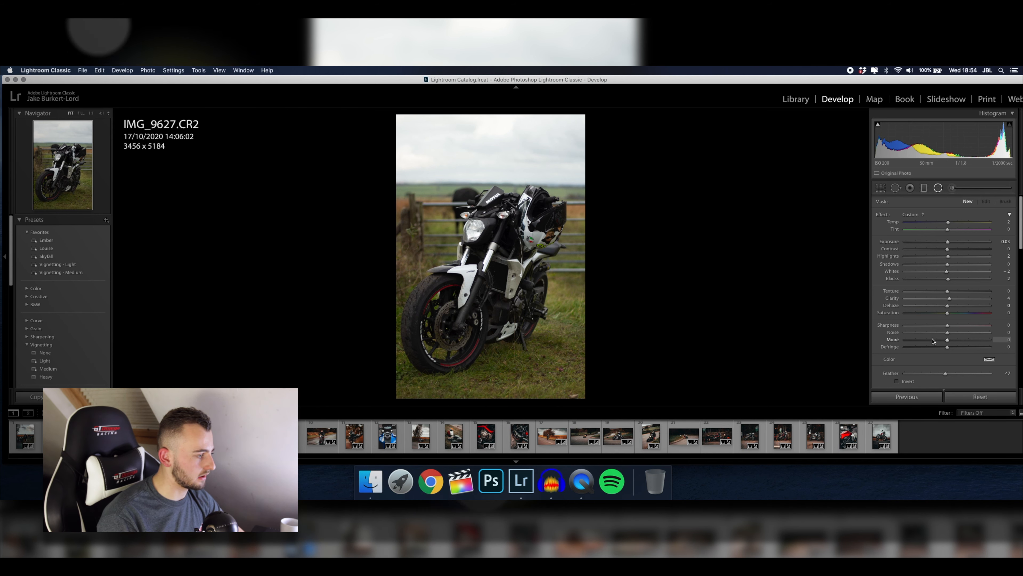
Try a 16 x 9 crop on the parked motorcycle photo, and crop it to 5 x 7 around the bike instead.
{"action": "key", "text": "r"}
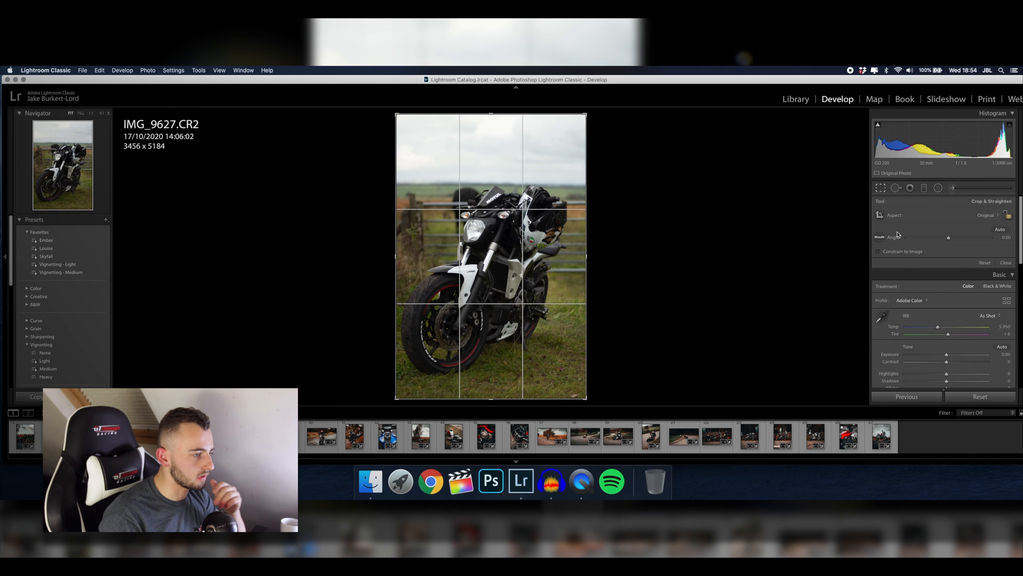
{"action": "left_click", "coordinate": [986, 215]}
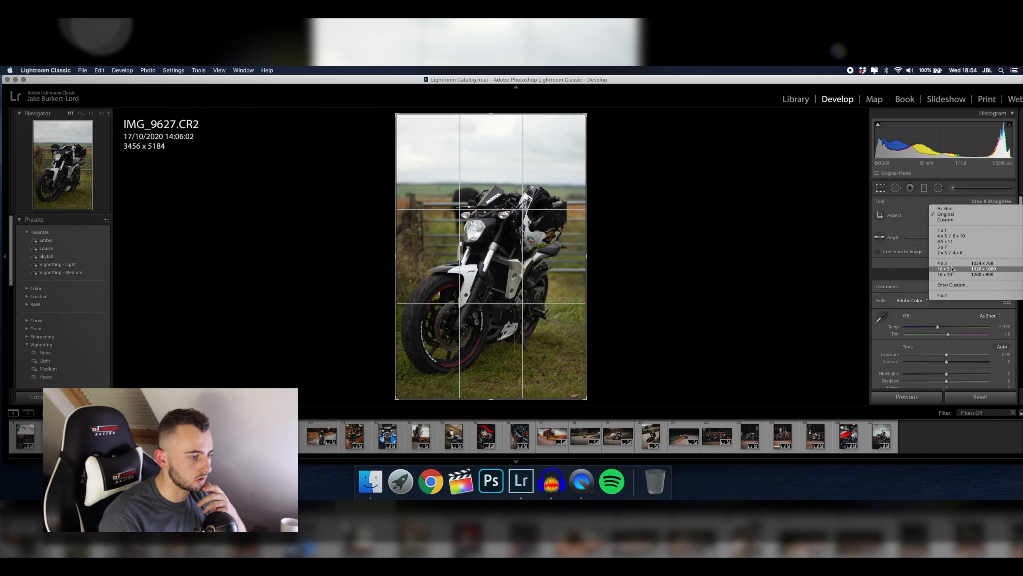
{"action": "left_click", "coordinate": [944, 268]}
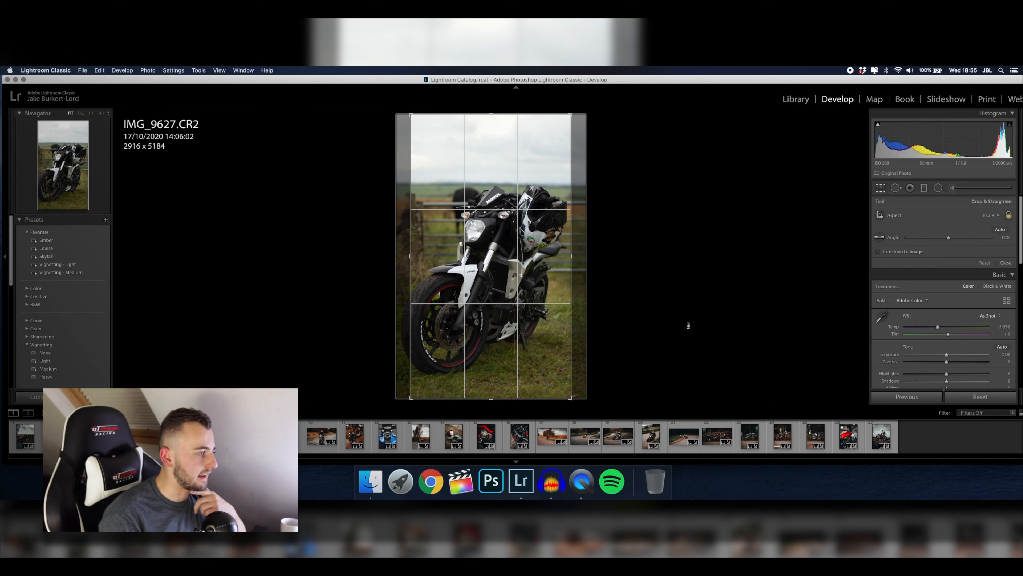
{"action": "left_click", "coordinate": [989, 215]}
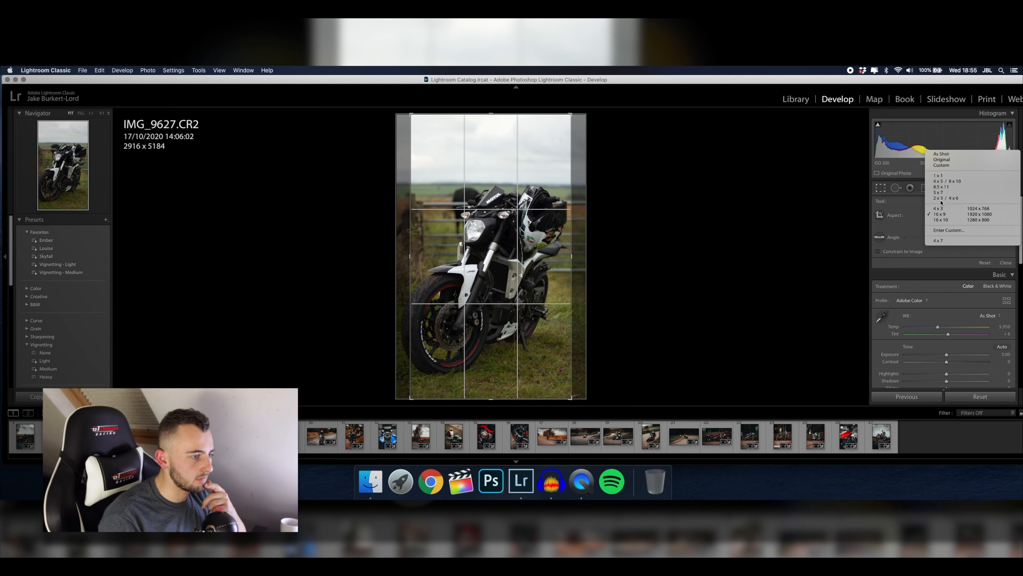
{"action": "left_click", "coordinate": [937, 192]}
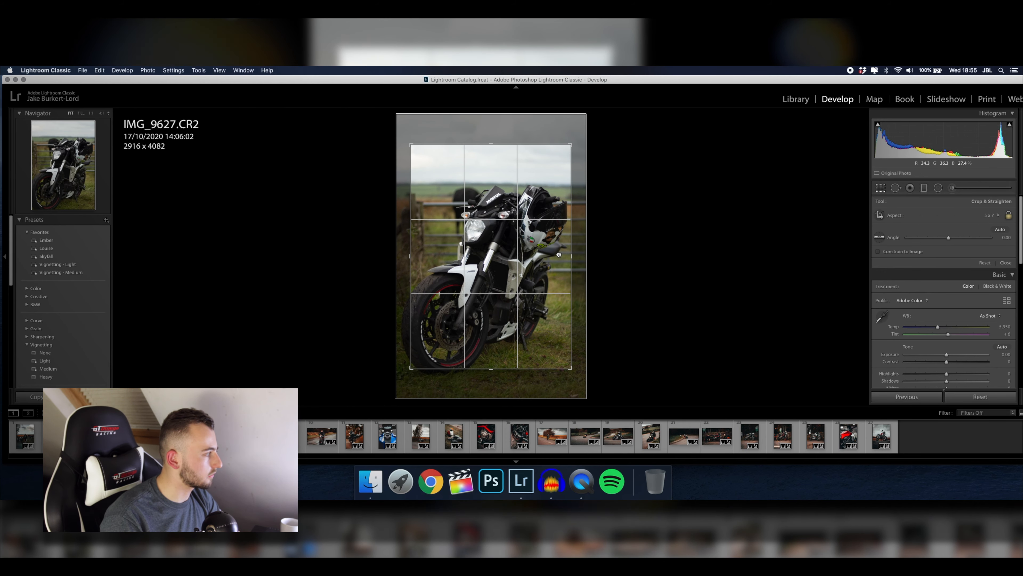
{"action": "key", "text": "Return"}
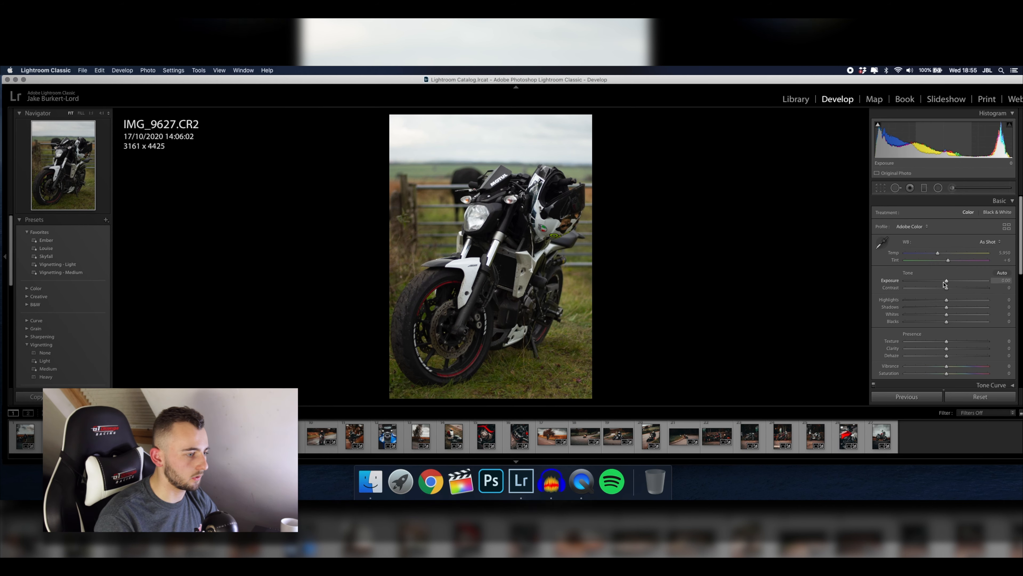
Try Exposure at -1.90 on the parked motorcycle photo and reset it to 0.00.
{"action": "left_click_drag", "start_coordinate": [947, 280], "coordinate": [932, 282]}
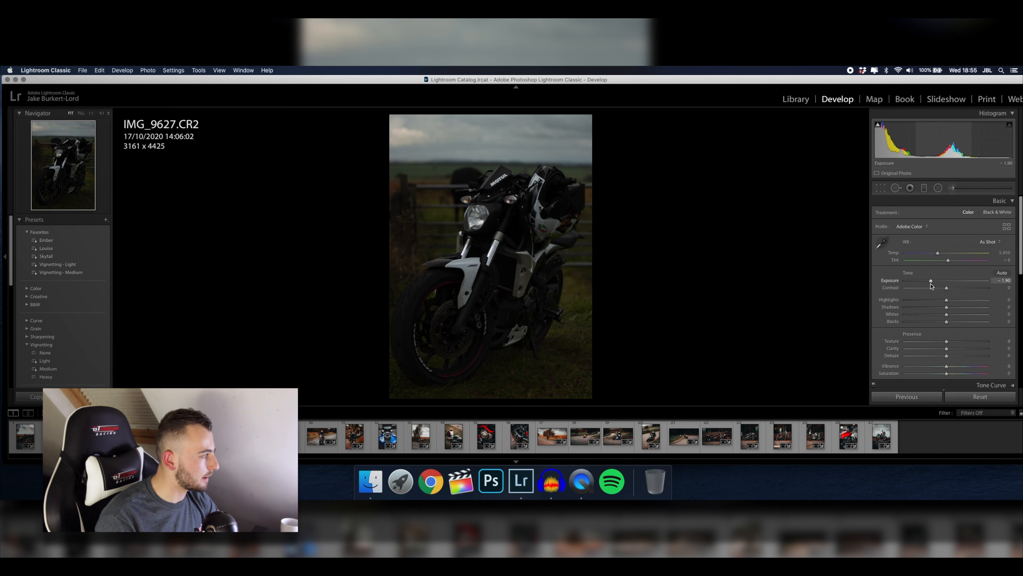
{"action": "double_click", "coordinate": [931, 280]}
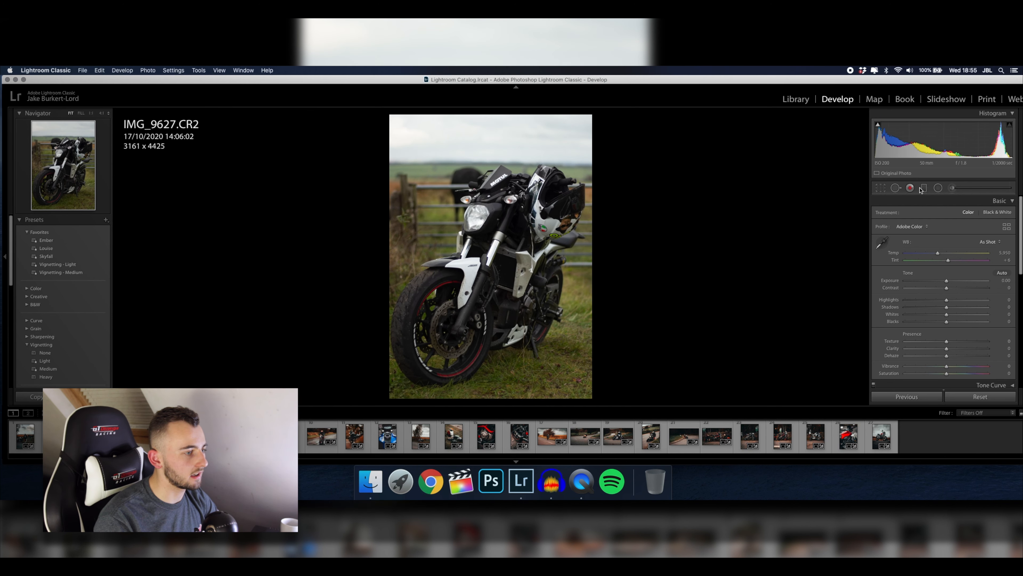
Add a horizontal graduated filter across the sky with the Dehaze effect and an Amount of about 85.
{"action": "left_click", "coordinate": [923, 188]}
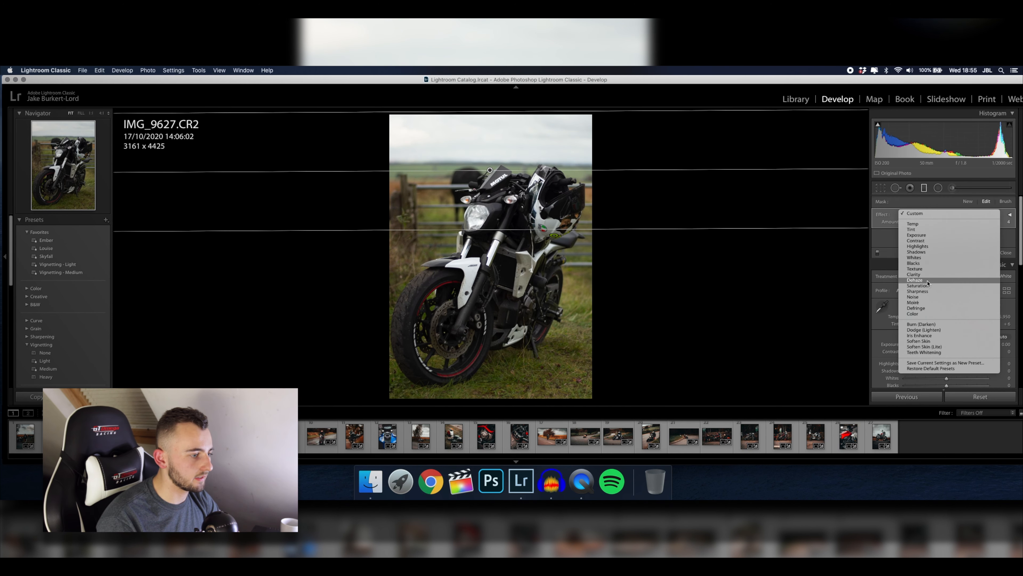
{"action": "left_click", "coordinate": [926, 280]}
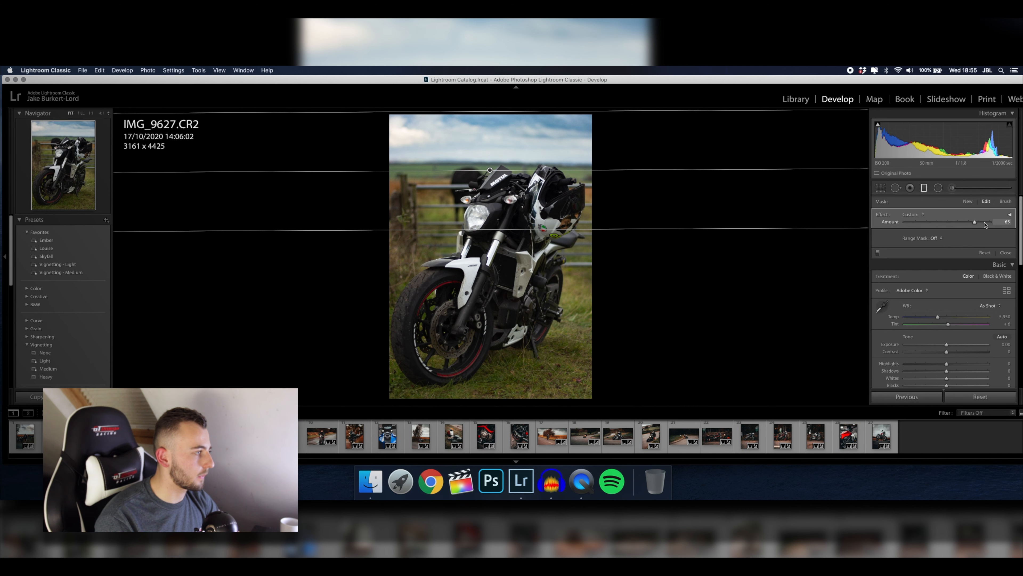
{"action": "key", "text": "Return"}
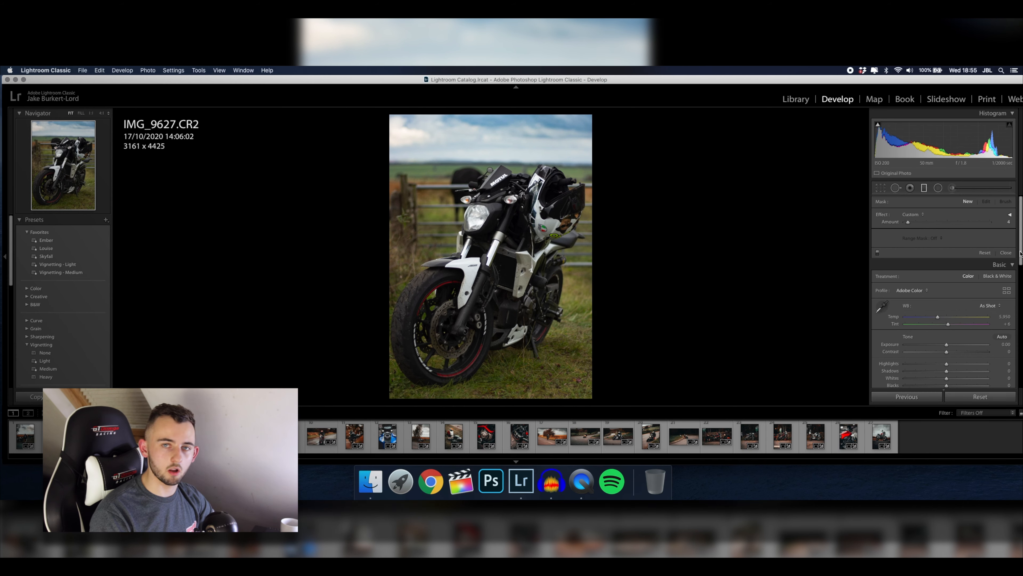
Set Contrast to +29, Shadows to +47, Whites to +12, Blacks to -24 and Clarity to -13 on the parked motorcycle photo.
{"action": "scroll", "coordinate": [996, 194], "scroll_direction": "down", "scroll_amount": 2}
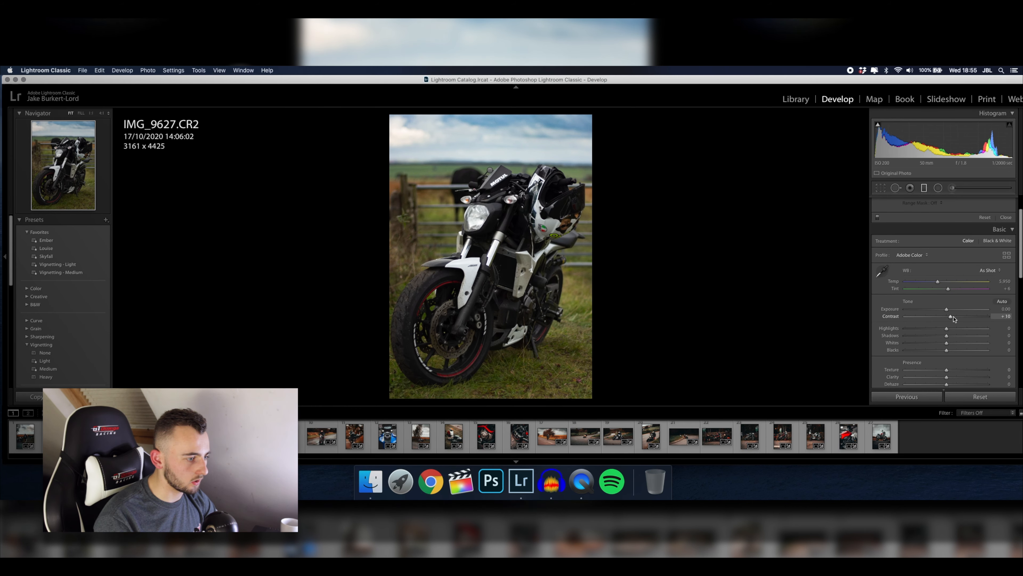
{"action": "left_click_drag", "start_coordinate": [954, 319], "coordinate": [959, 319]}
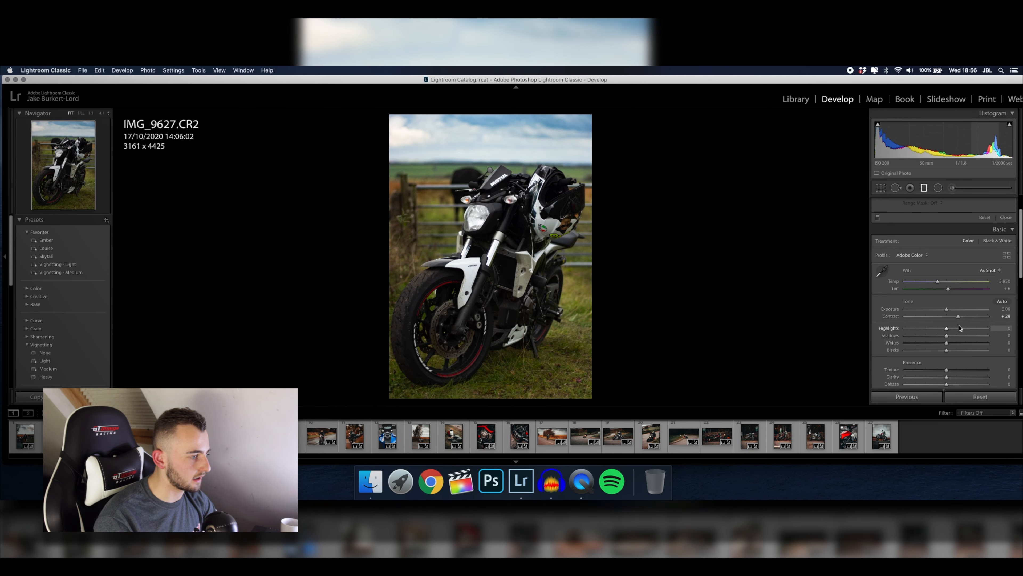
{"action": "scroll", "coordinate": [959, 328], "scroll_direction": "down", "scroll_amount": 1}
{"action": "left_click_drag", "start_coordinate": [947, 329], "coordinate": [980, 331]}
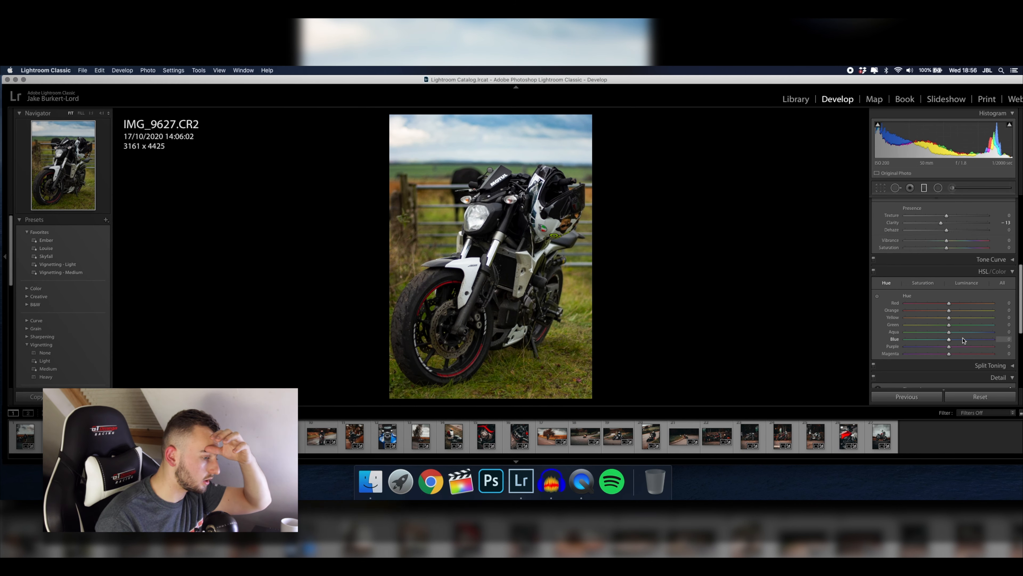
Shift the green hues of the grass toward autumn orange, and set the Blue saturation to -100.
{"action": "left_click_drag", "start_coordinate": [949, 324], "coordinate": [806, 336]}
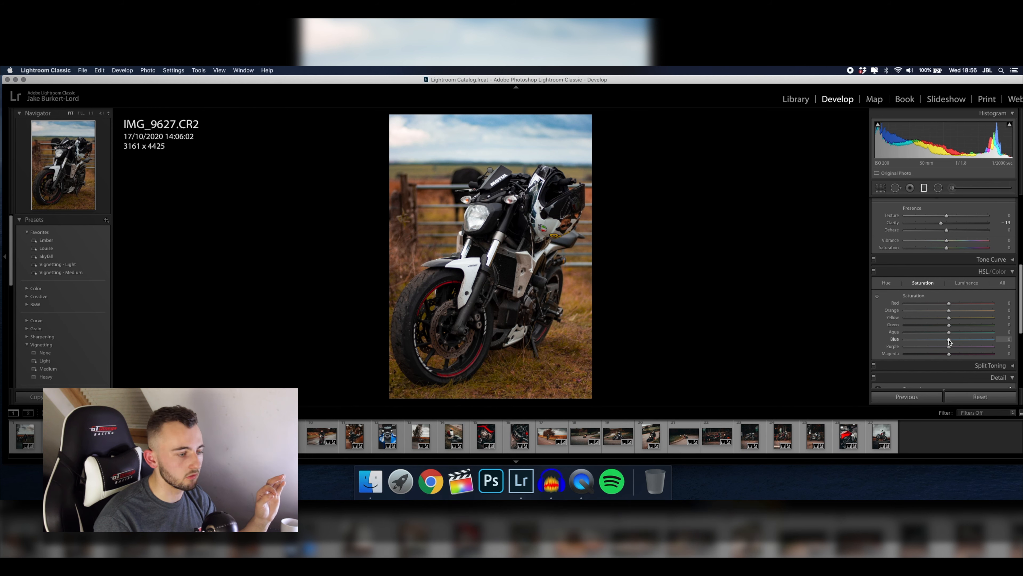
{"action": "left_click_drag", "start_coordinate": [949, 340], "coordinate": [669, 342]}
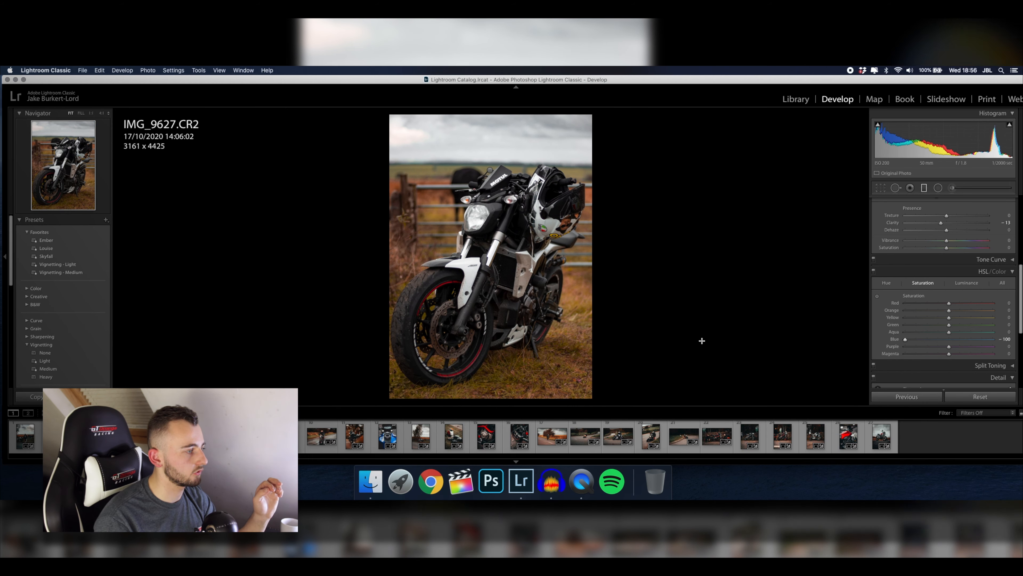
{"action": "left_click_drag", "start_coordinate": [906, 340], "coordinate": [660, 335]}
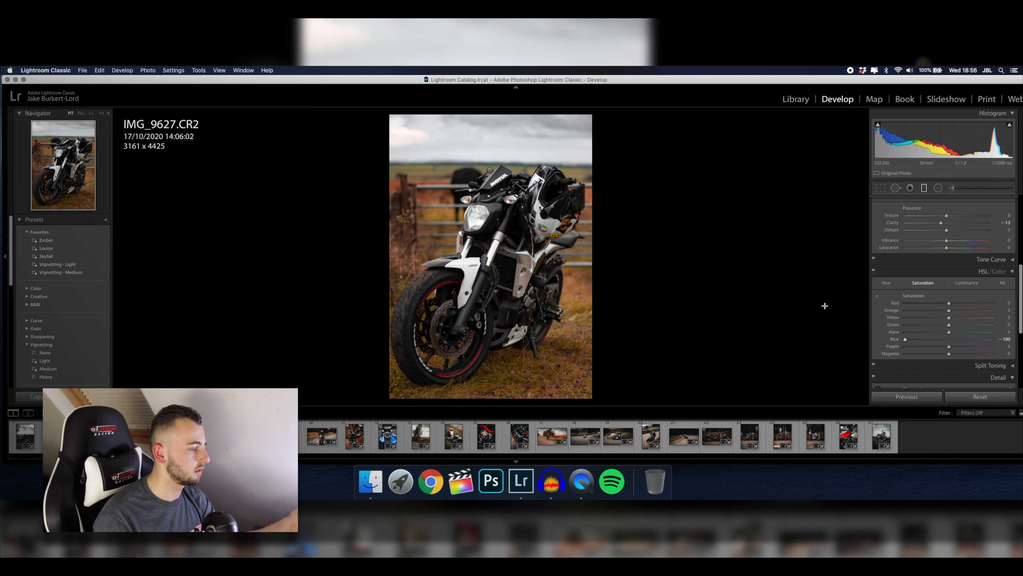
Reposition the photo slightly within the 5 x 7 crop, and apply the Vignetting - Medium preset.
{"action": "key", "text": "r"}
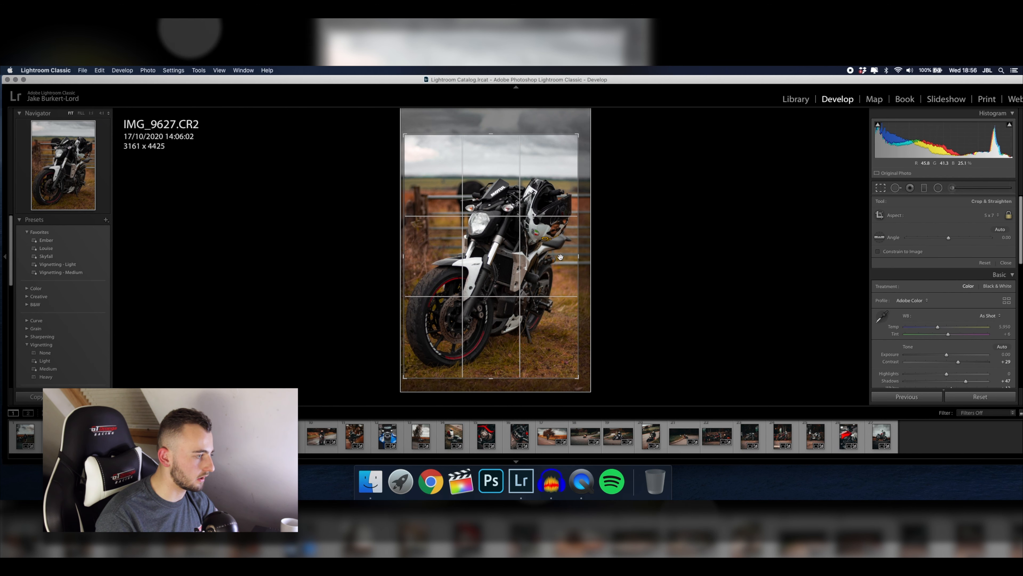
{"action": "left_click_drag", "start_coordinate": [560, 257], "coordinate": [565, 255]}
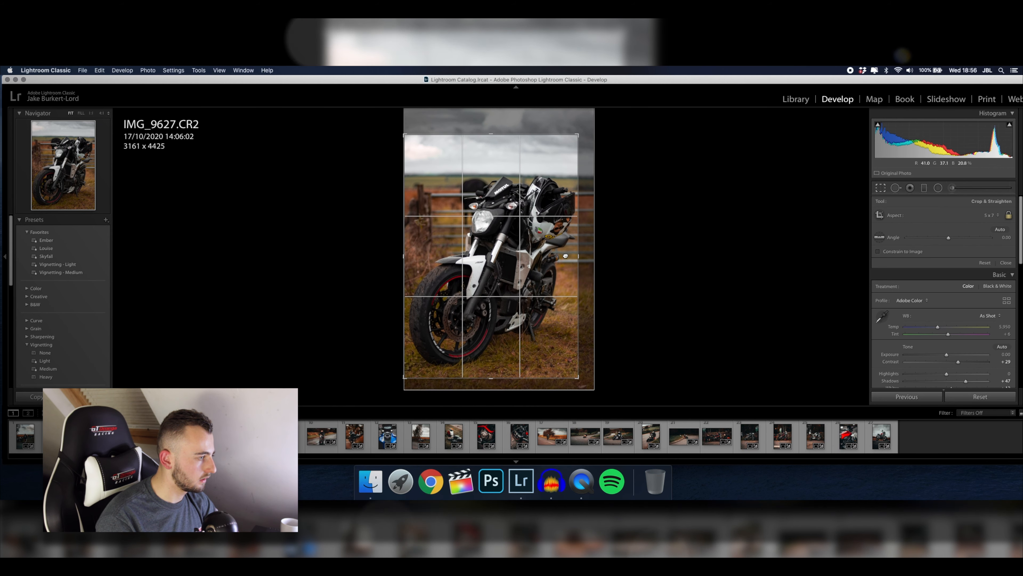
{"action": "key", "text": "Return"}
{"action": "left_click", "coordinate": [74, 273]}
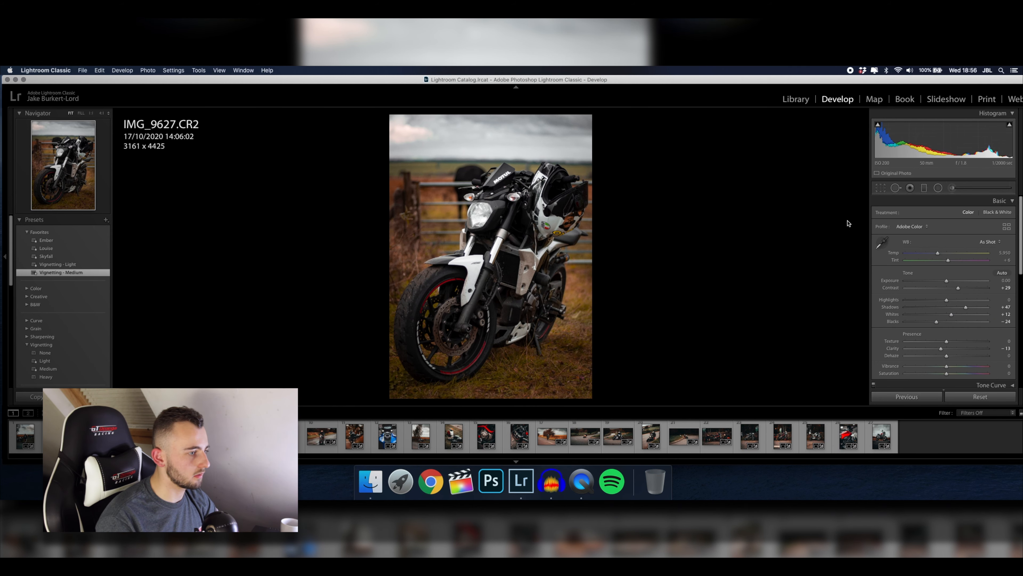
Add a tall radial filter around the parked motorcycle to darken its surroundings.
{"action": "left_click", "coordinate": [938, 188]}
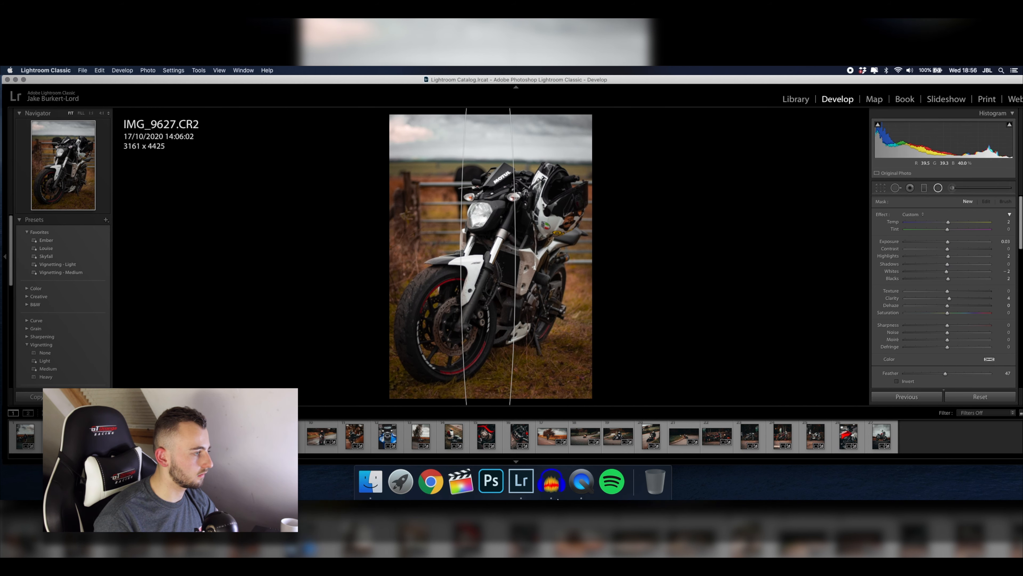
{"action": "left_click_drag", "start_coordinate": [558, 499], "coordinate": [590, 499]}
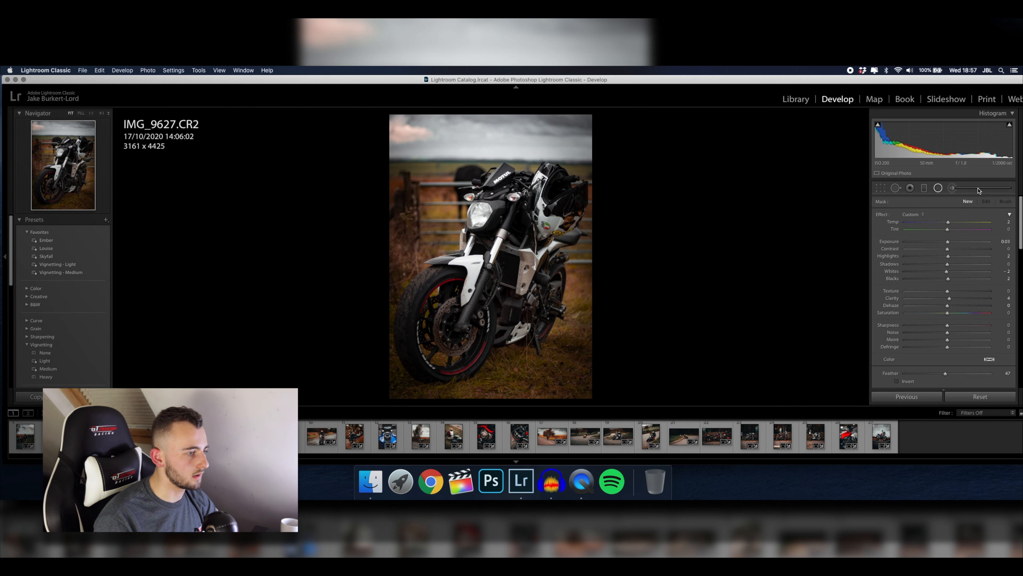
Paint an adjustment brush mask on the front of the motorcycle and adjust its Exposure.
{"action": "scroll", "coordinate": [506, 193], "scroll_direction": "up", "scroll_amount": 2}
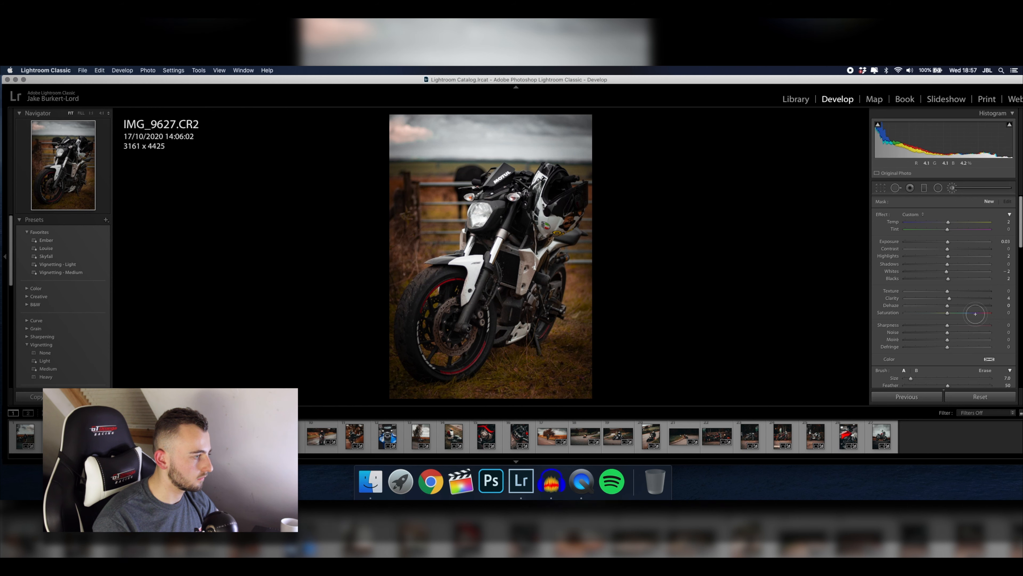
{"action": "left_click_drag", "start_coordinate": [1011, 245], "coordinate": [951, 256]}
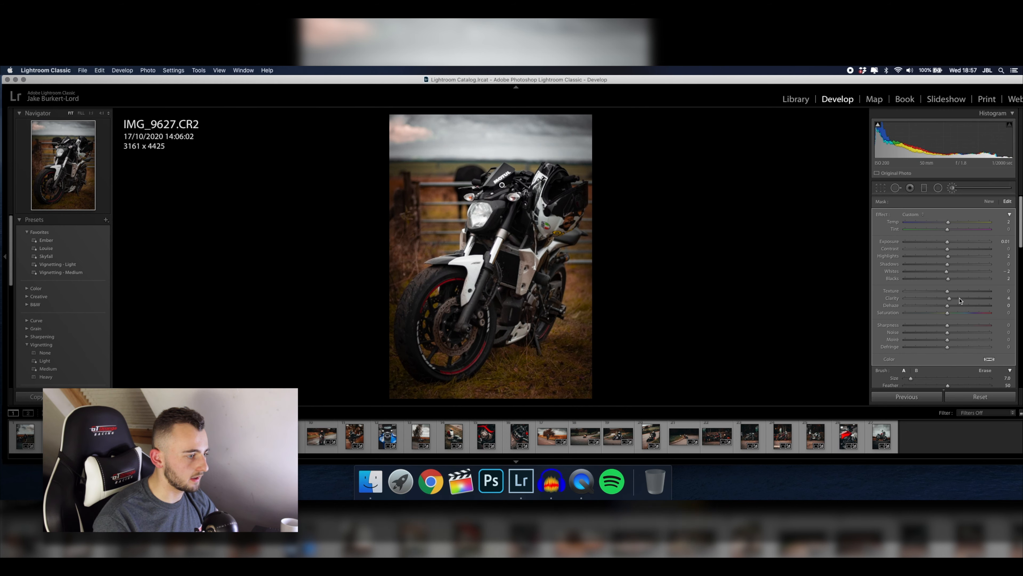